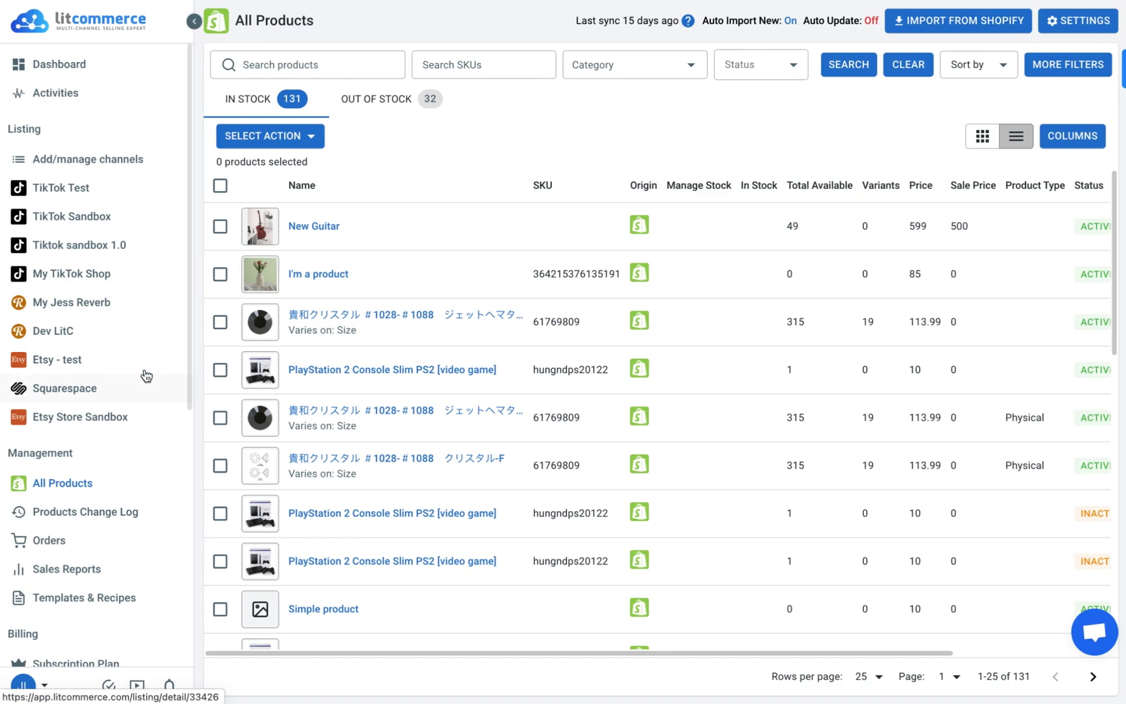
- List the PlayStation 2 Console Slim to Etsy Store Sandbox as a draft
left_click(220, 370)
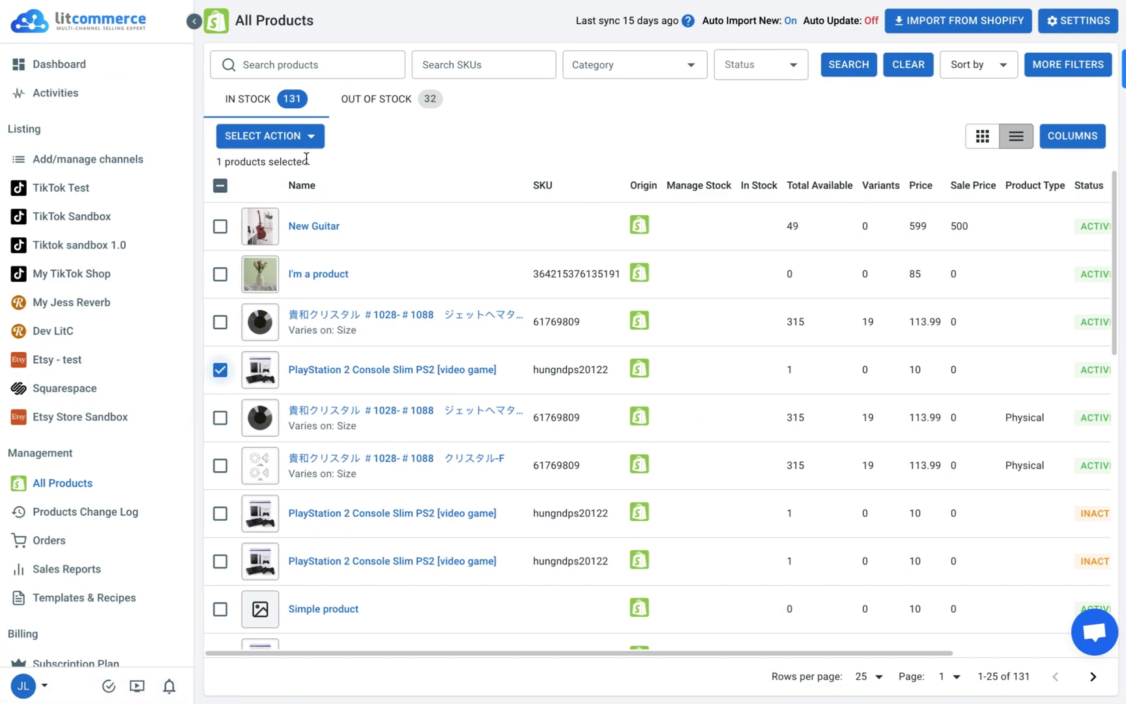
left_click(269, 135)
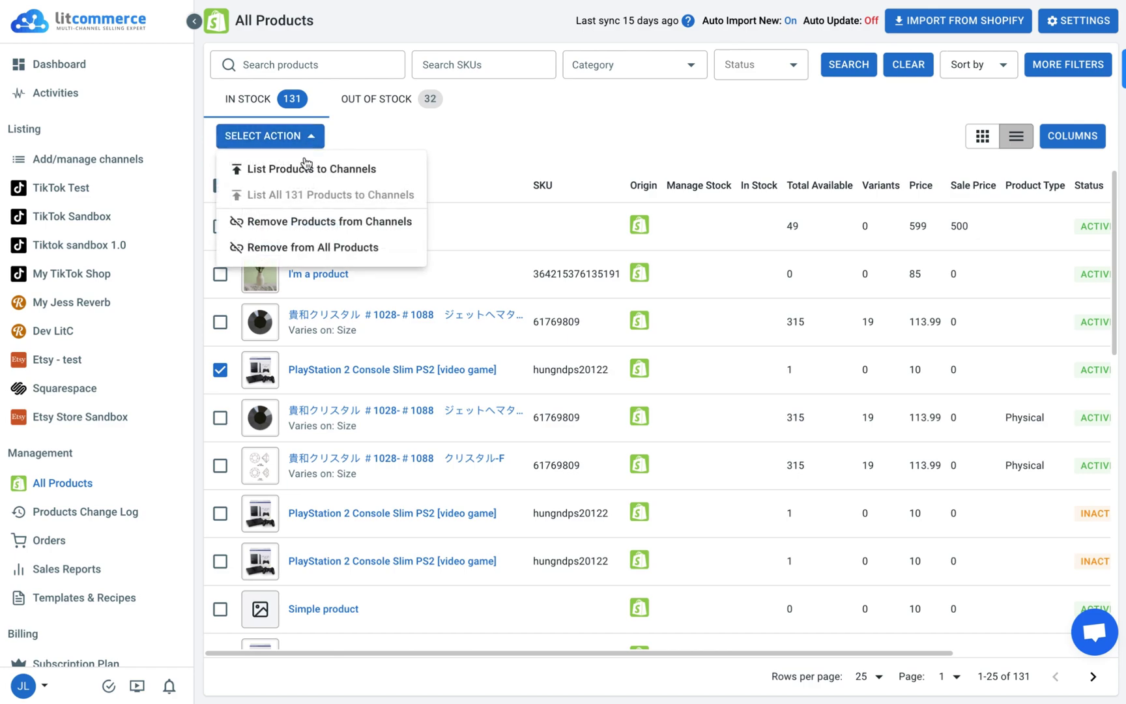
left_click(305, 167)
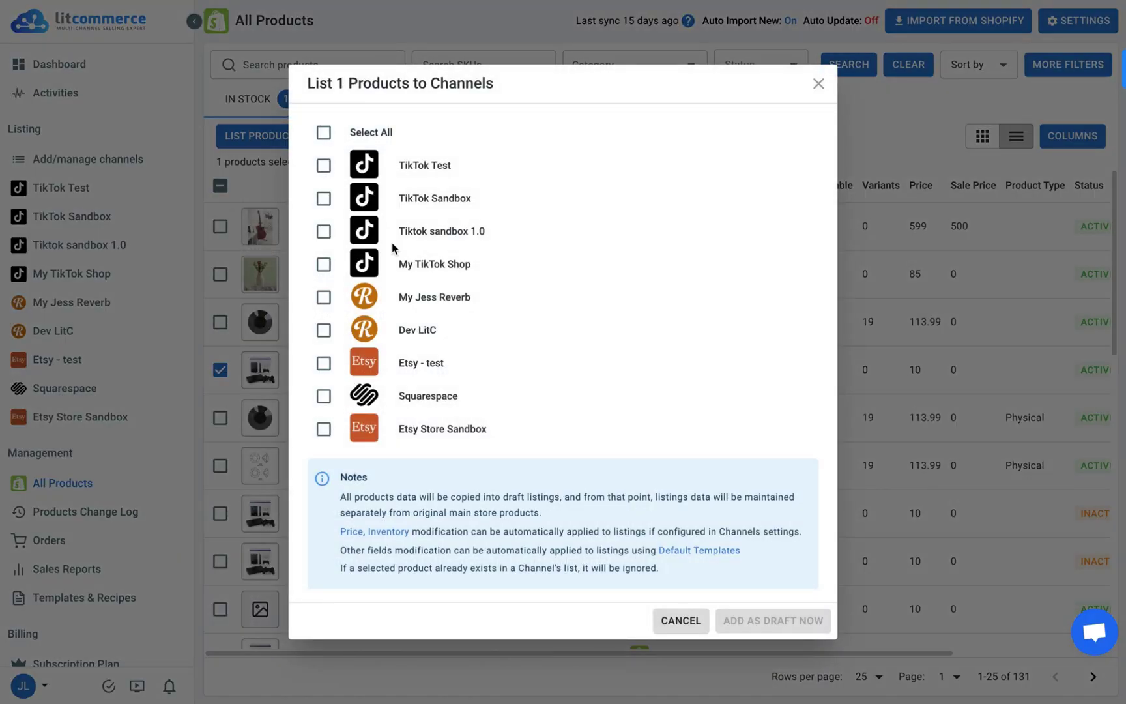
left_click(324, 429)
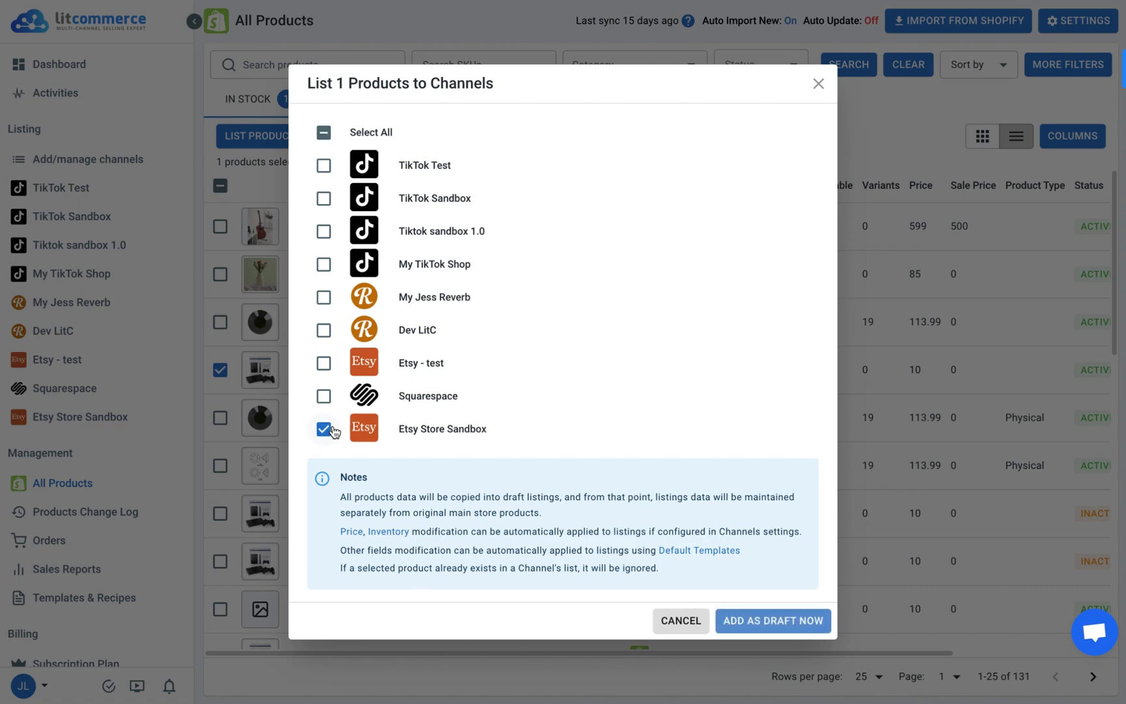
left_click(778, 621)
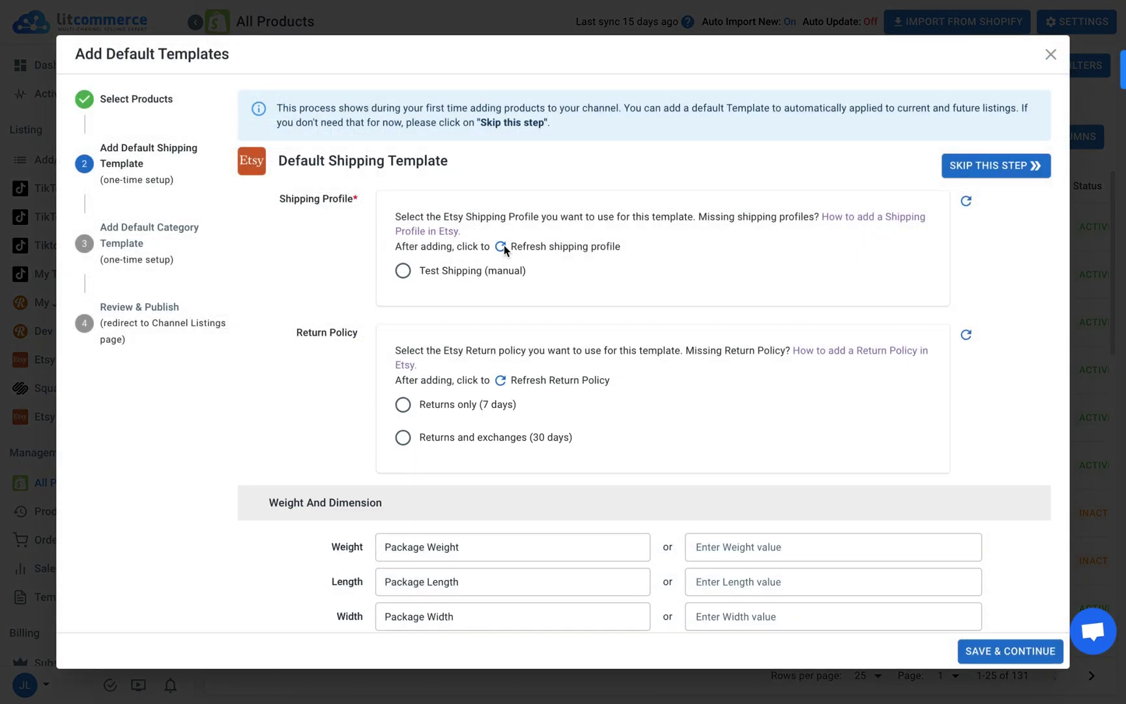
- Save the shipping template with Test Shipping (manual) and the 7-day returns-only policy
left_click(478, 272)
left_click(457, 404)
scroll(458, 448, "down", 1)
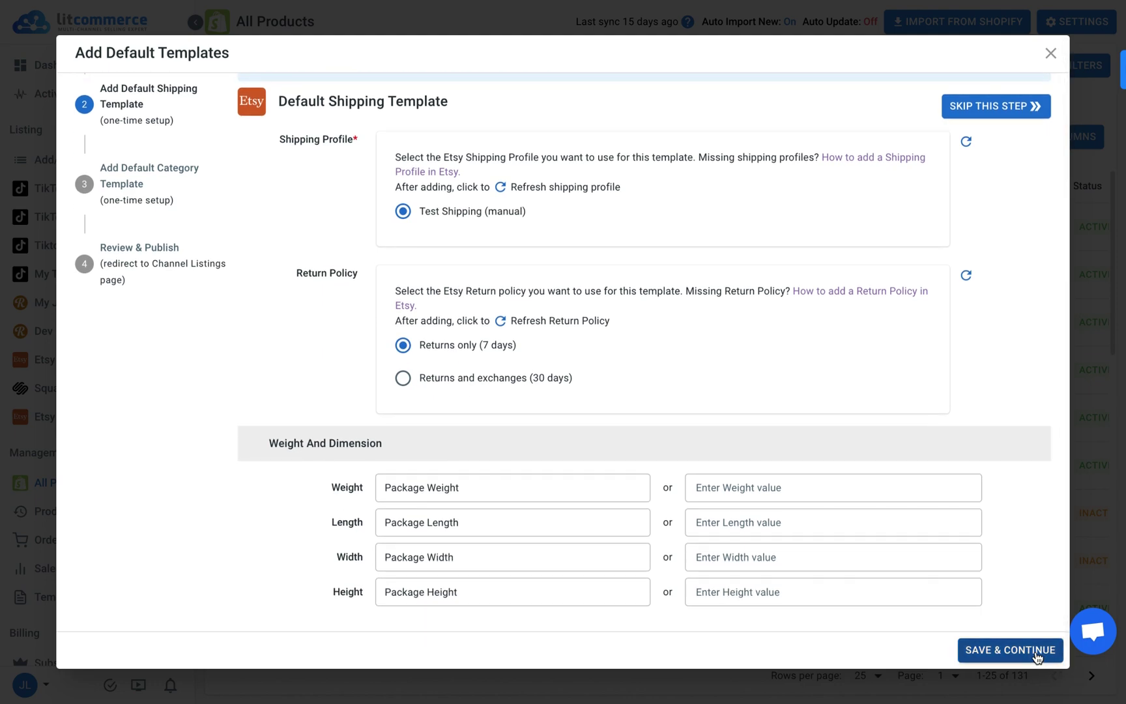
left_click(1009, 649)
- Mark the item as a finished product by another company, made 2010–2019, partner Shein
left_click(469, 201)
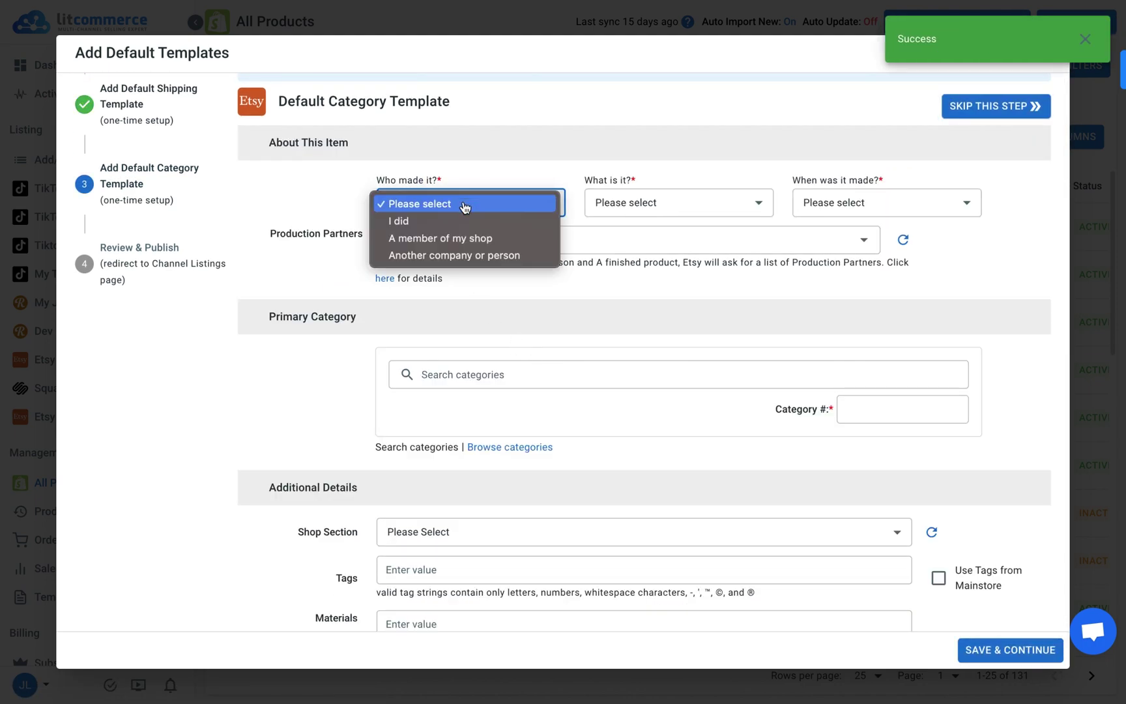
left_click(440, 242)
left_click(537, 202)
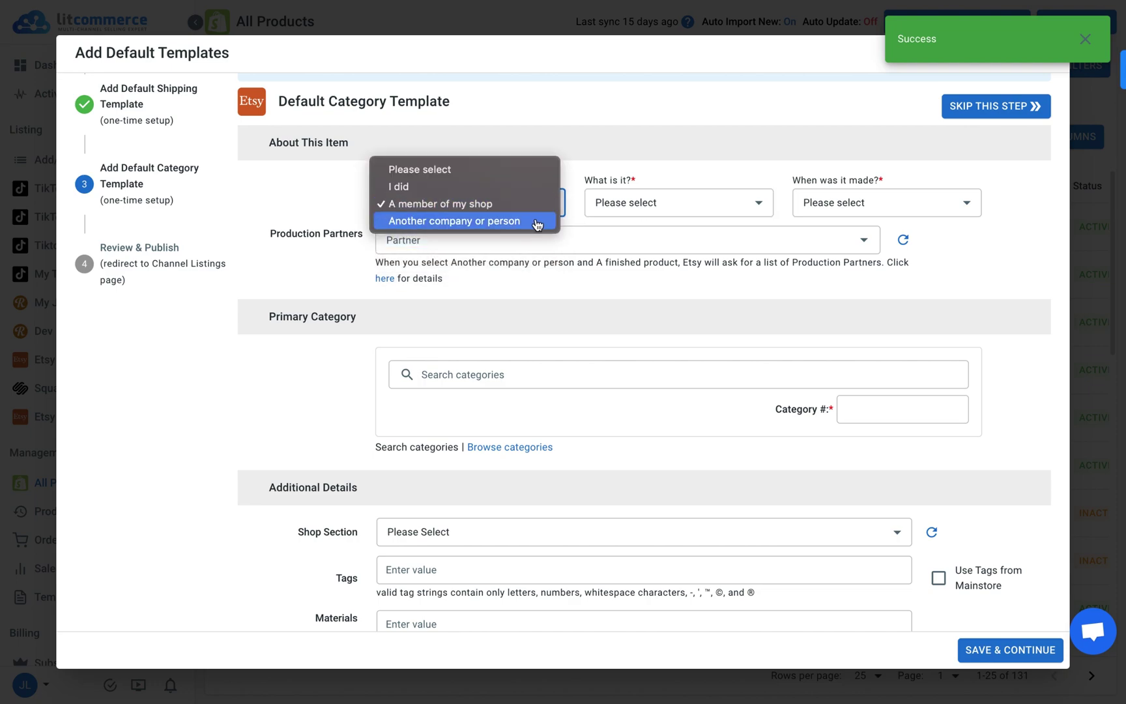
left_click(457, 219)
left_click(677, 202)
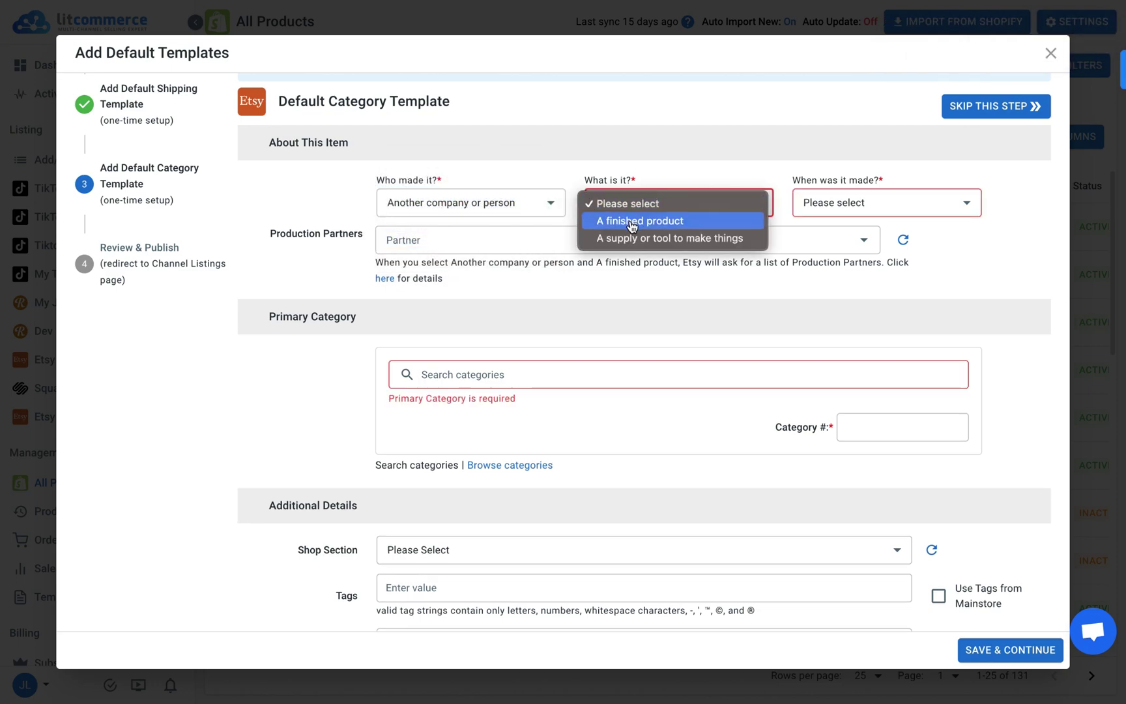
left_click(632, 221)
left_click(845, 201)
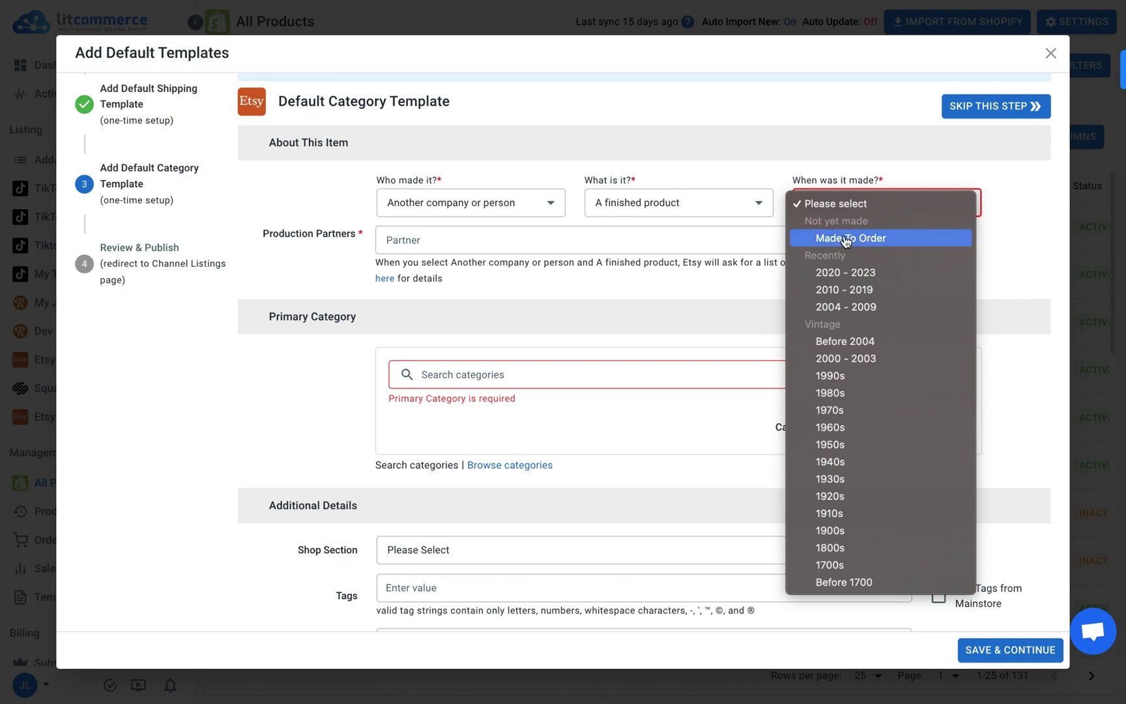
left_click(844, 290)
left_click(555, 239)
left_click(471, 276)
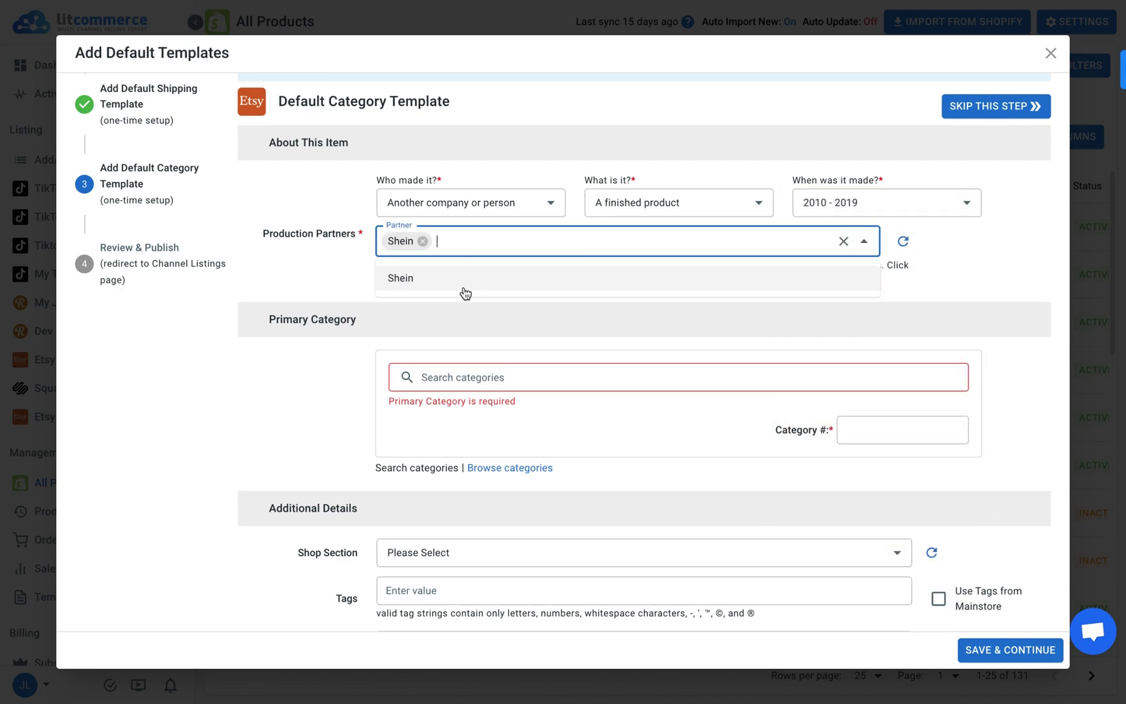
left_click(341, 390)
scroll(342, 390, "down", 1)
- Choose the Electronics & Accessories > Video Games category and save the category template
left_click(499, 300)
type("Game")
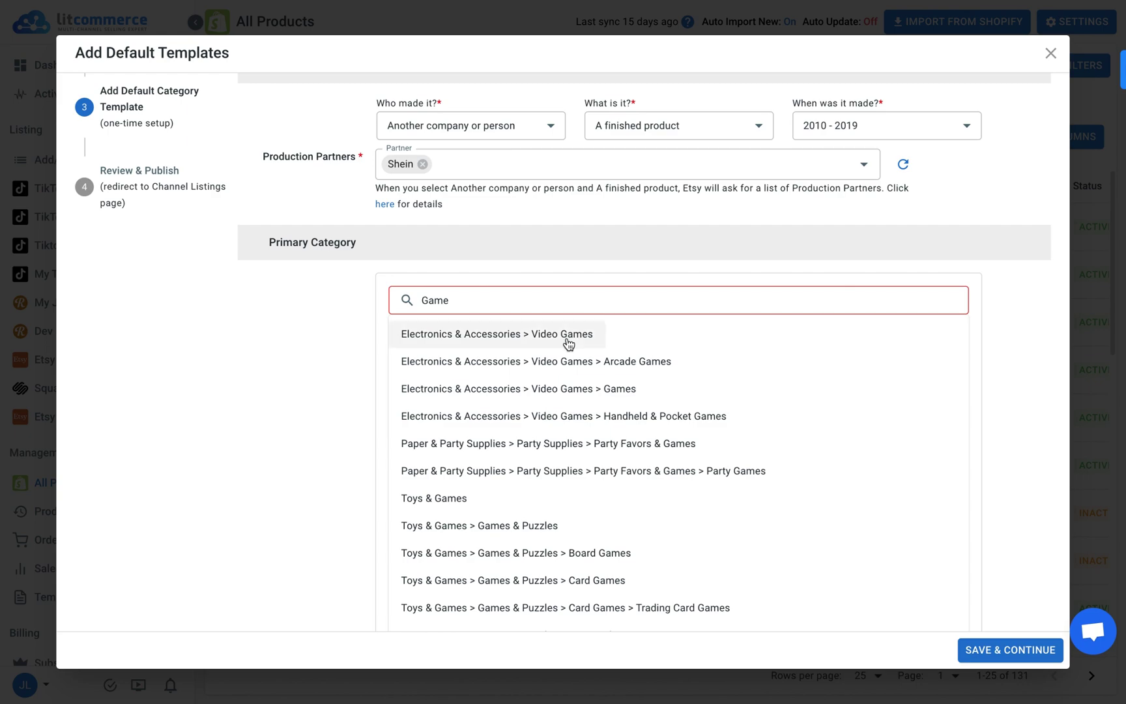
left_click(568, 343)
scroll(287, 457, "down", 5)
scroll(287, 456, "down", 3)
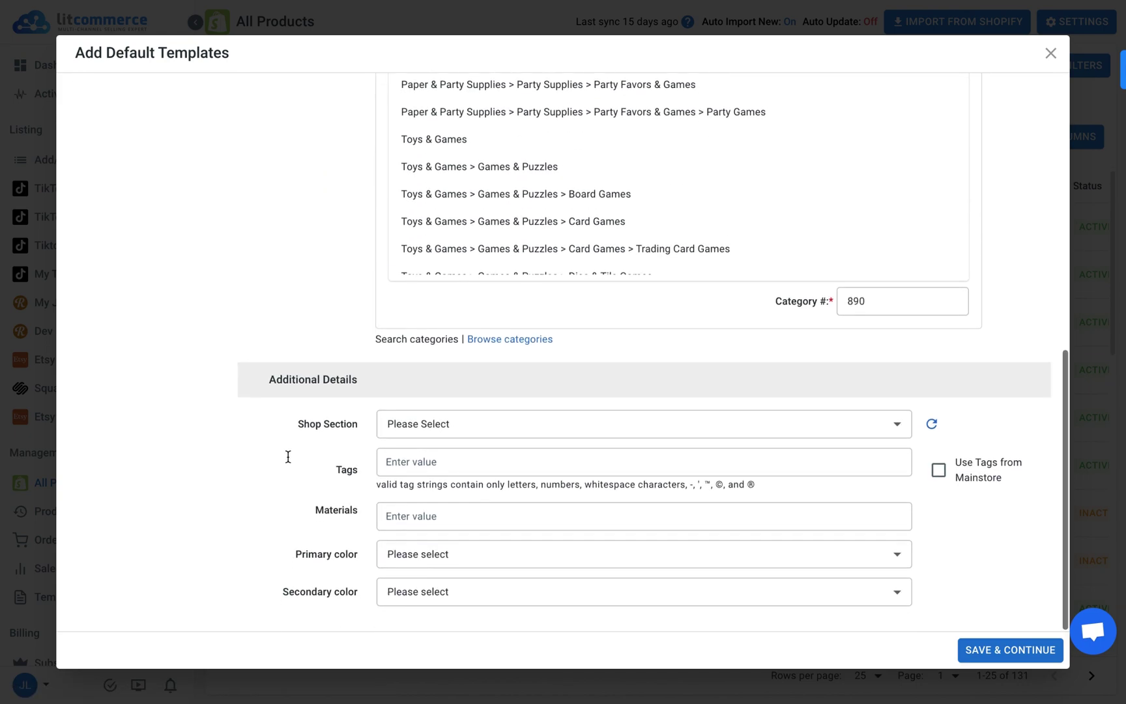
left_click(971, 650)
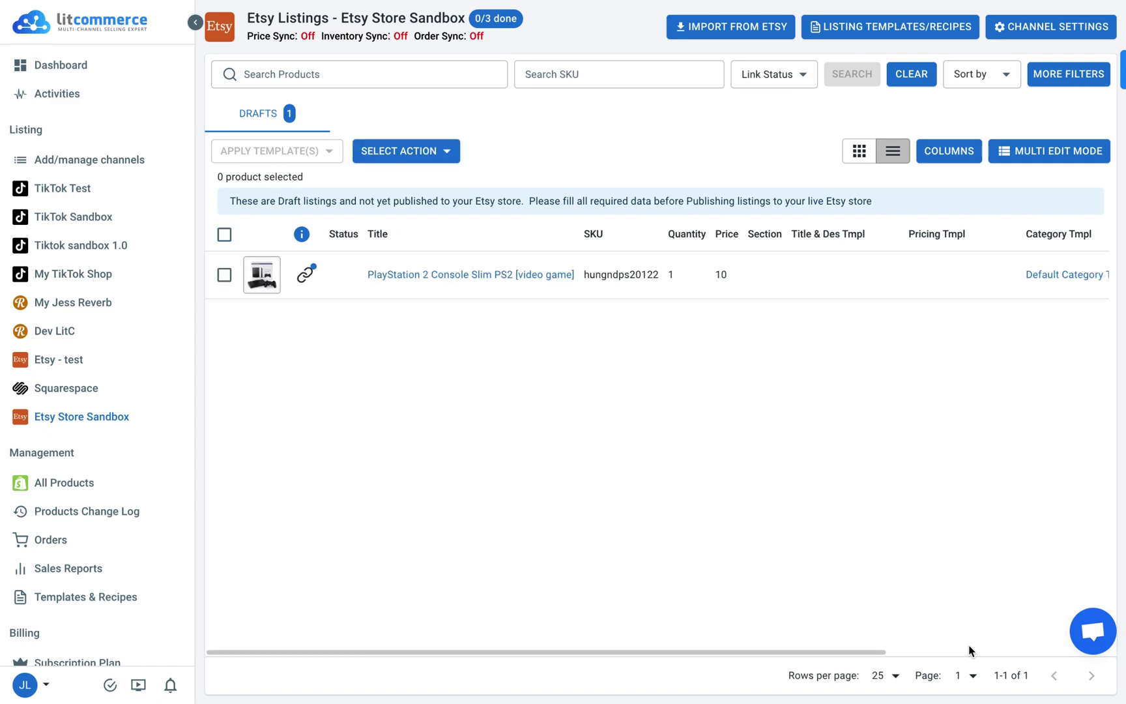
- Publish the selected PlayStation 2 draft with Publish Draft to Etsy
left_click(224, 274)
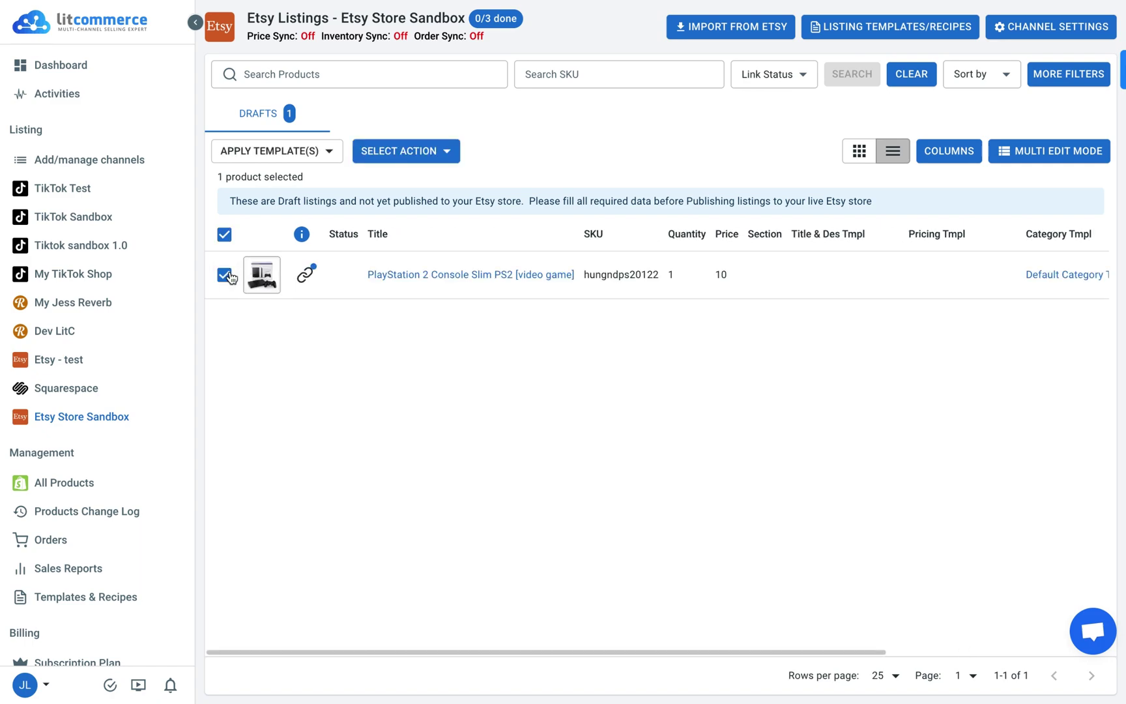
left_click(401, 151)
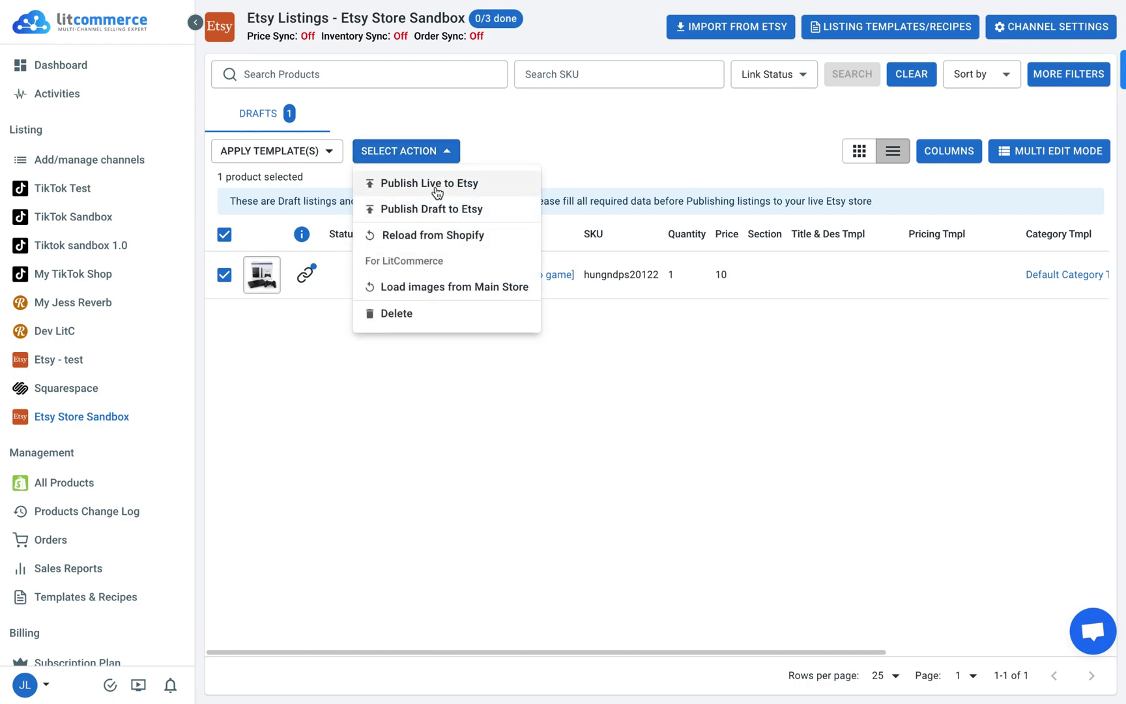
left_click(430, 208)
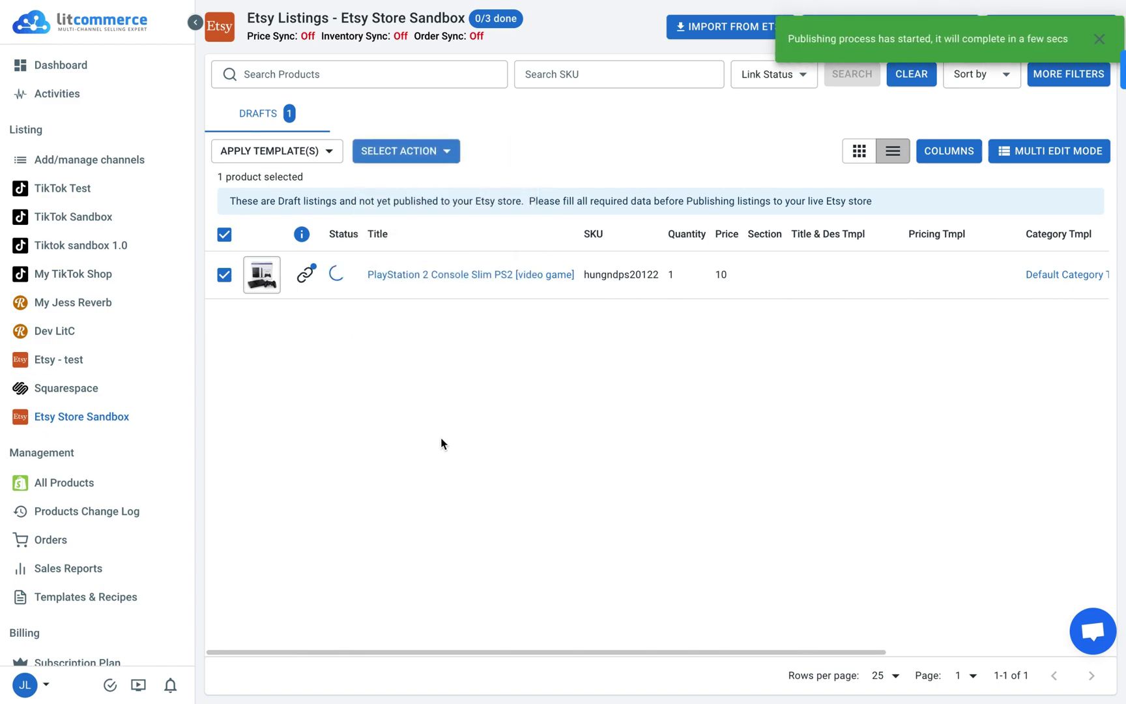
key("ctrl+Right")
- Show Etsy's Listings page filtered to Draft status
left_click(62, 133)
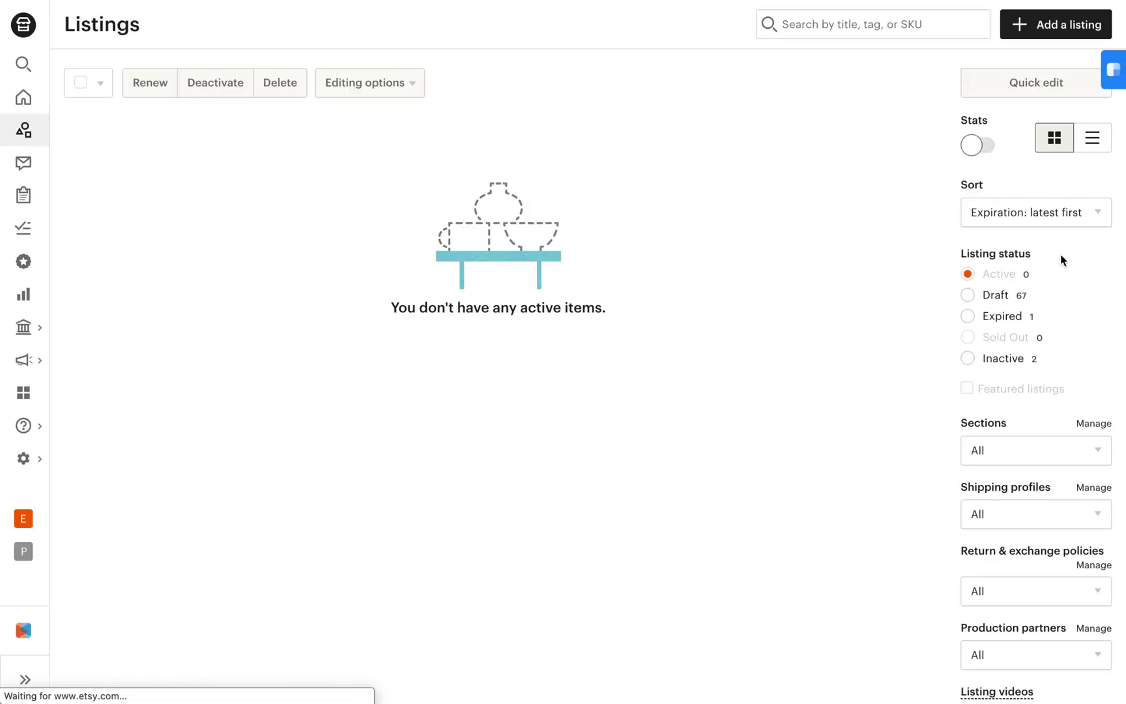
left_click(1012, 296)
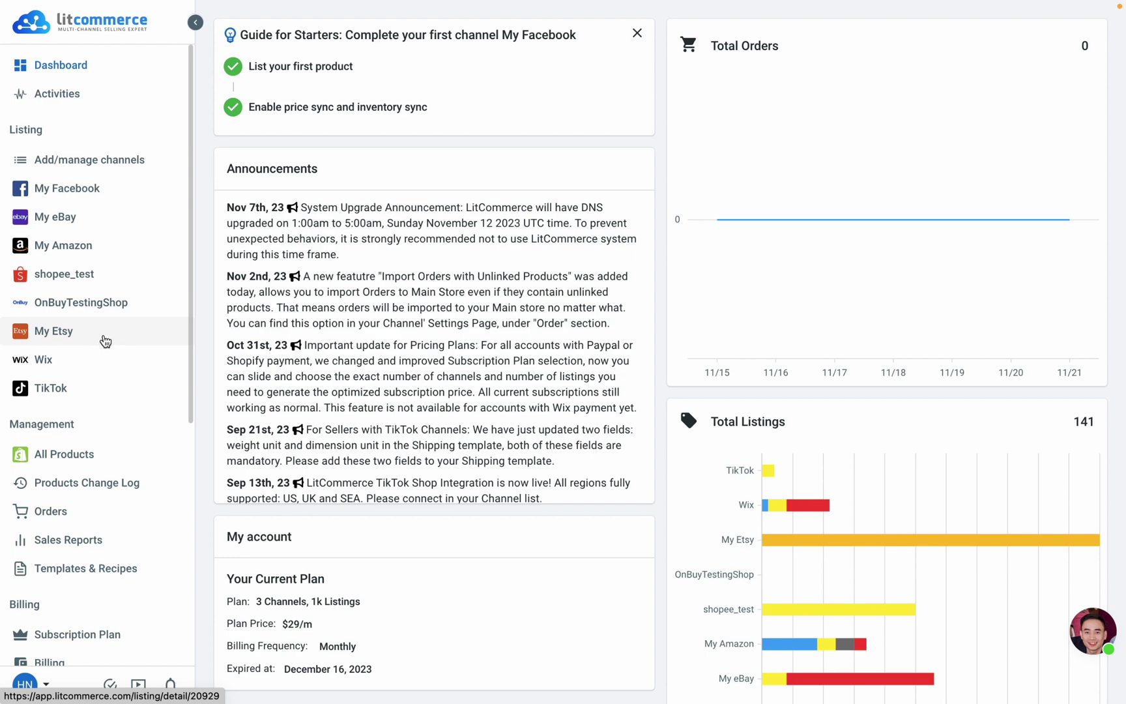
- Import all My Etsy listings by status, re-importing deleted products, after acknowledging the warning
left_click(104, 341)
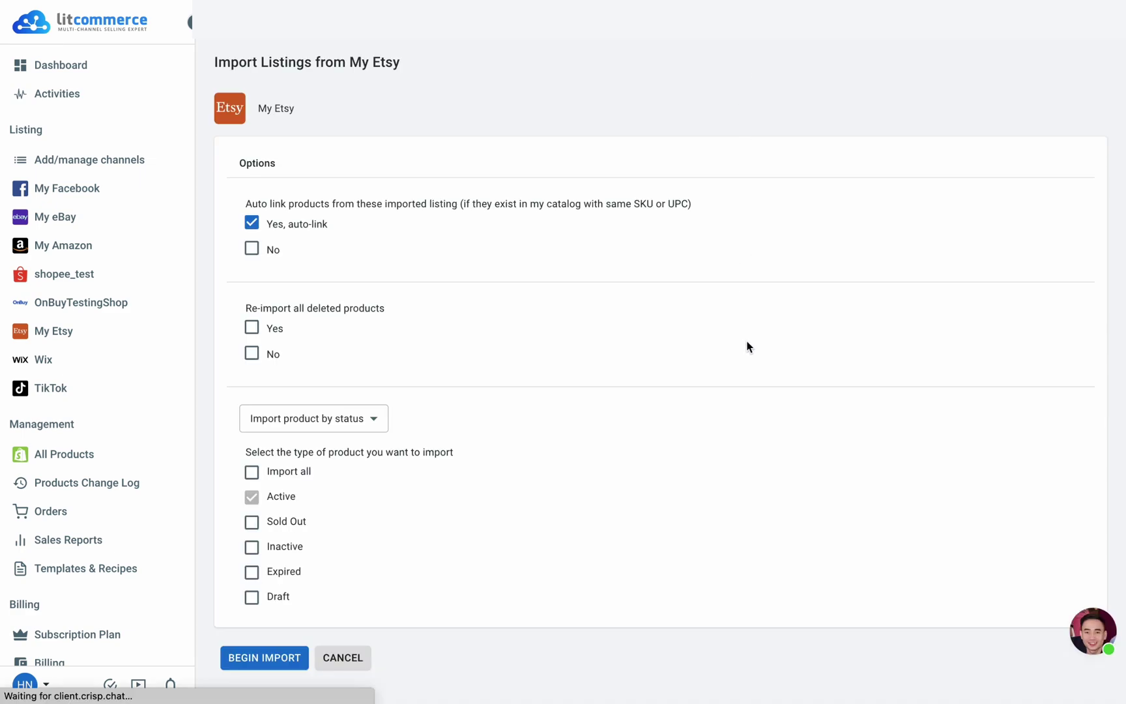
scroll(747, 347, "down", 3)
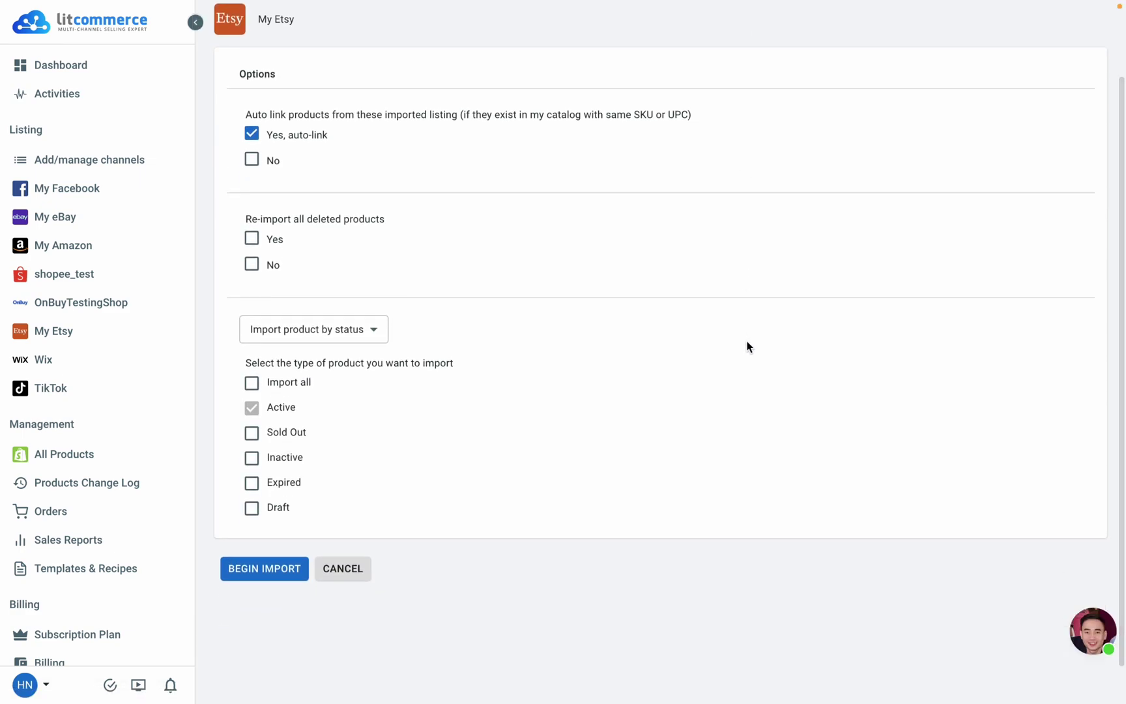
left_click(252, 239)
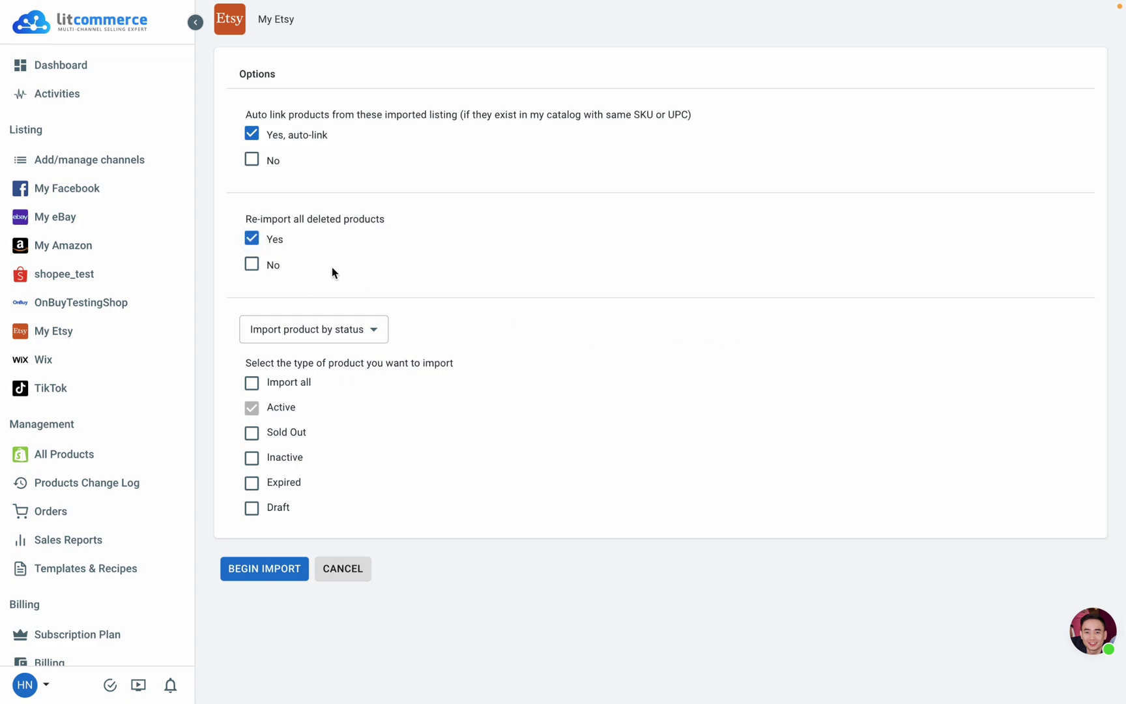
left_click(370, 335)
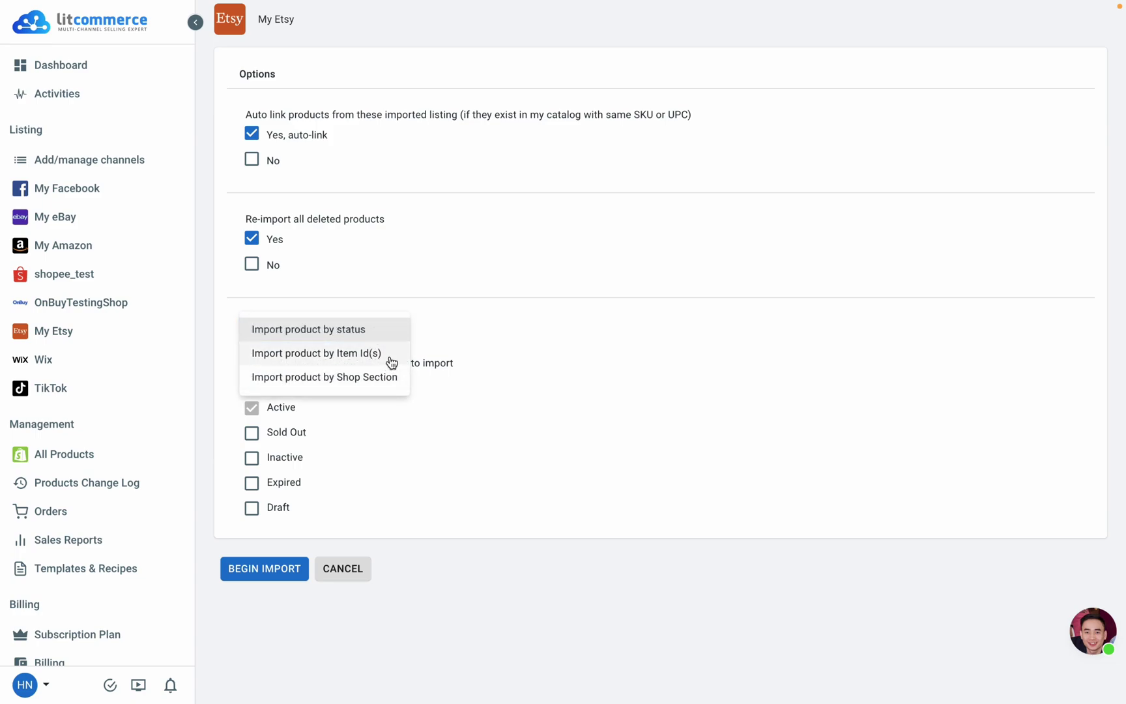
left_click(391, 370)
left_click(388, 415)
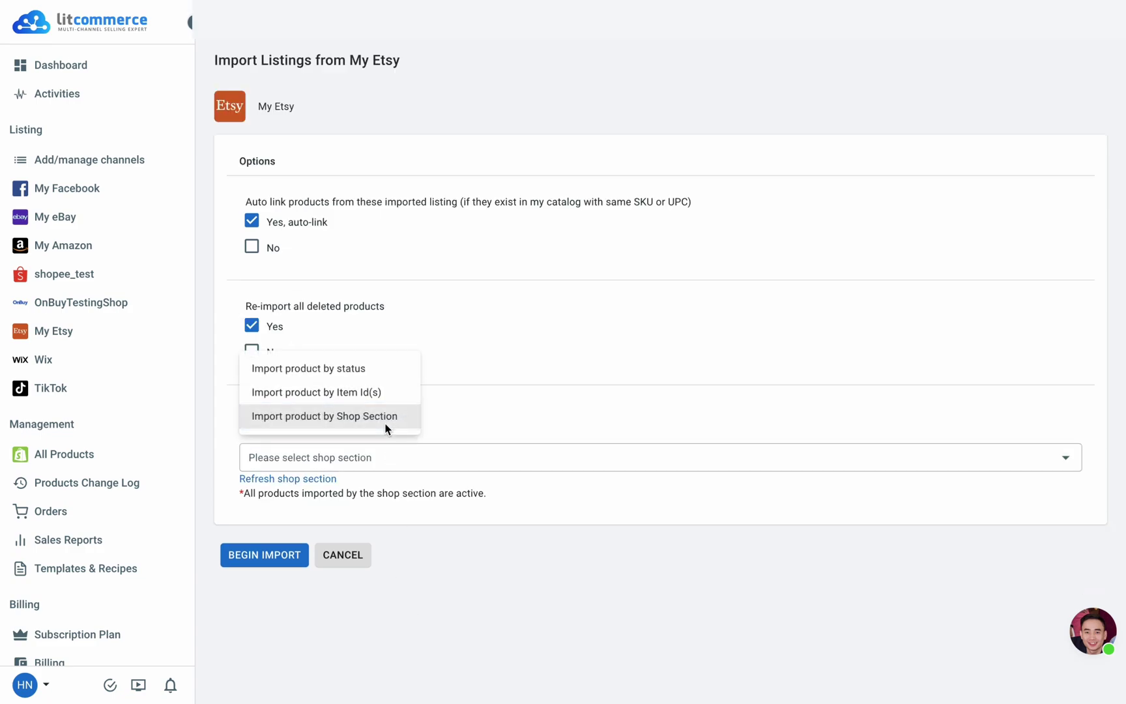
left_click(378, 370)
left_click(251, 468)
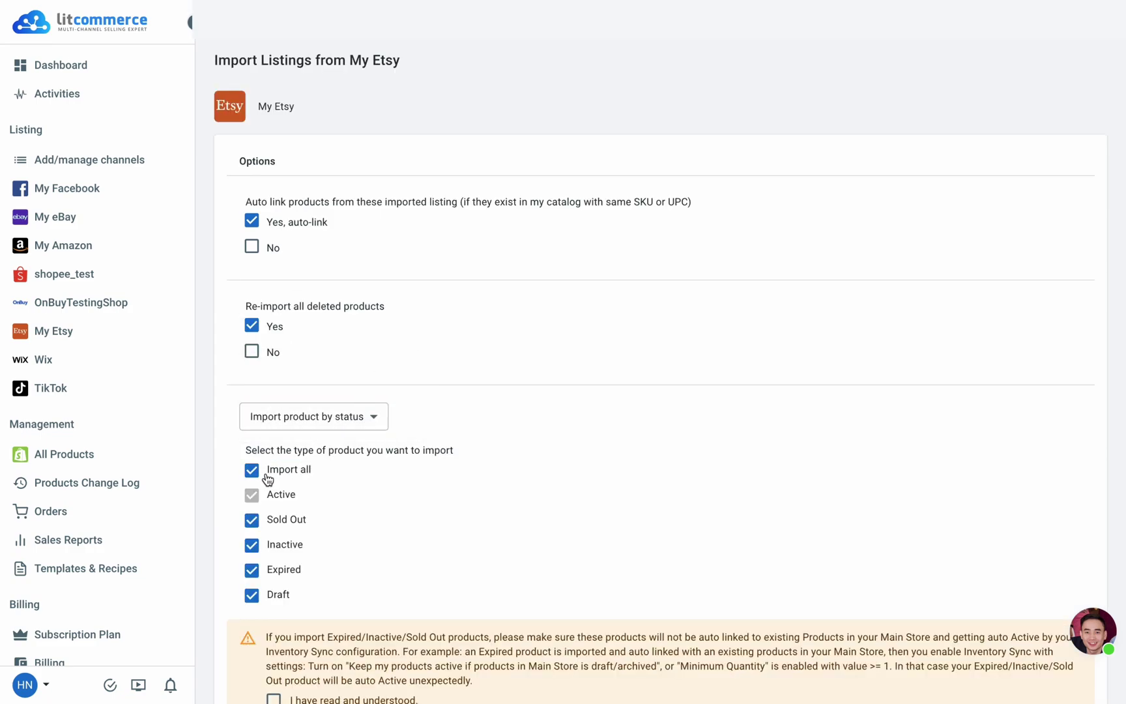
scroll(263, 475, "down", 3)
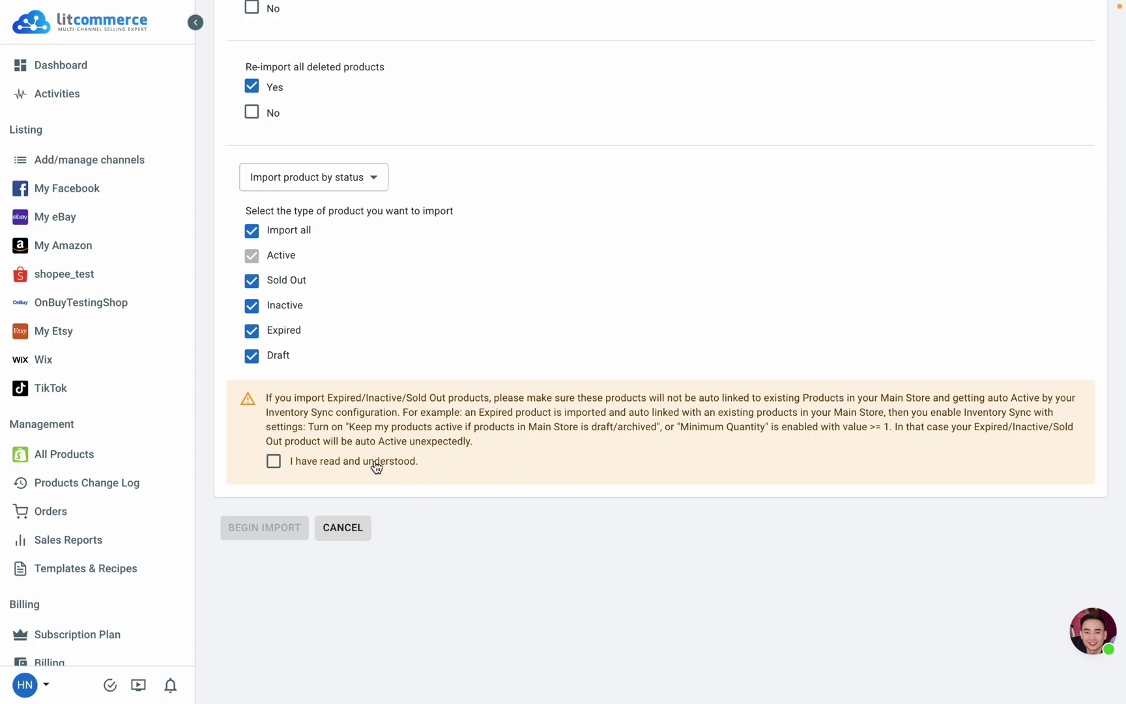
left_click(370, 462)
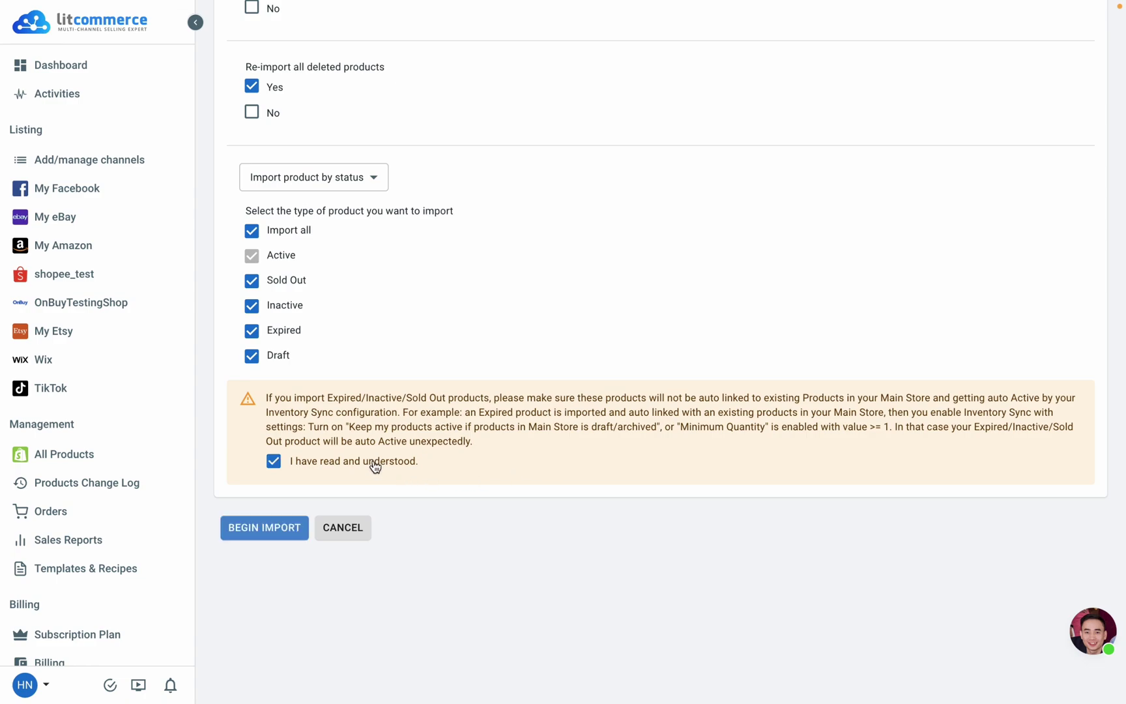
left_click(264, 528)
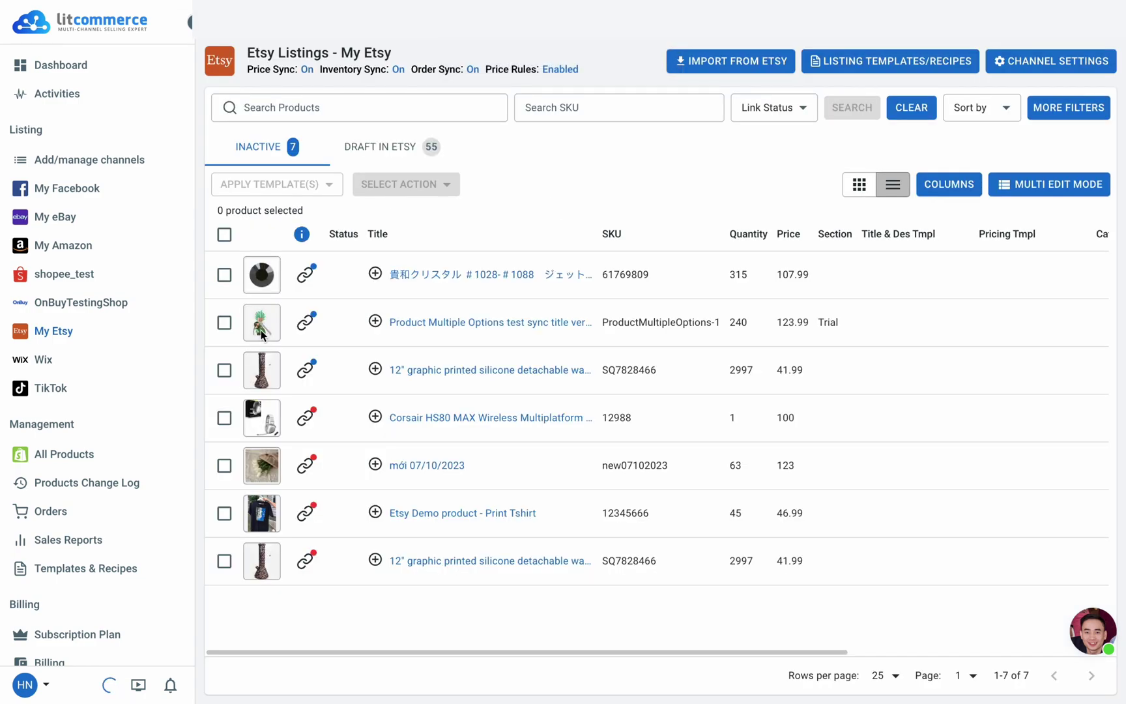
- Create the Etsy Demo product - Print Tshirt listing on Shopify
left_click(225, 512)
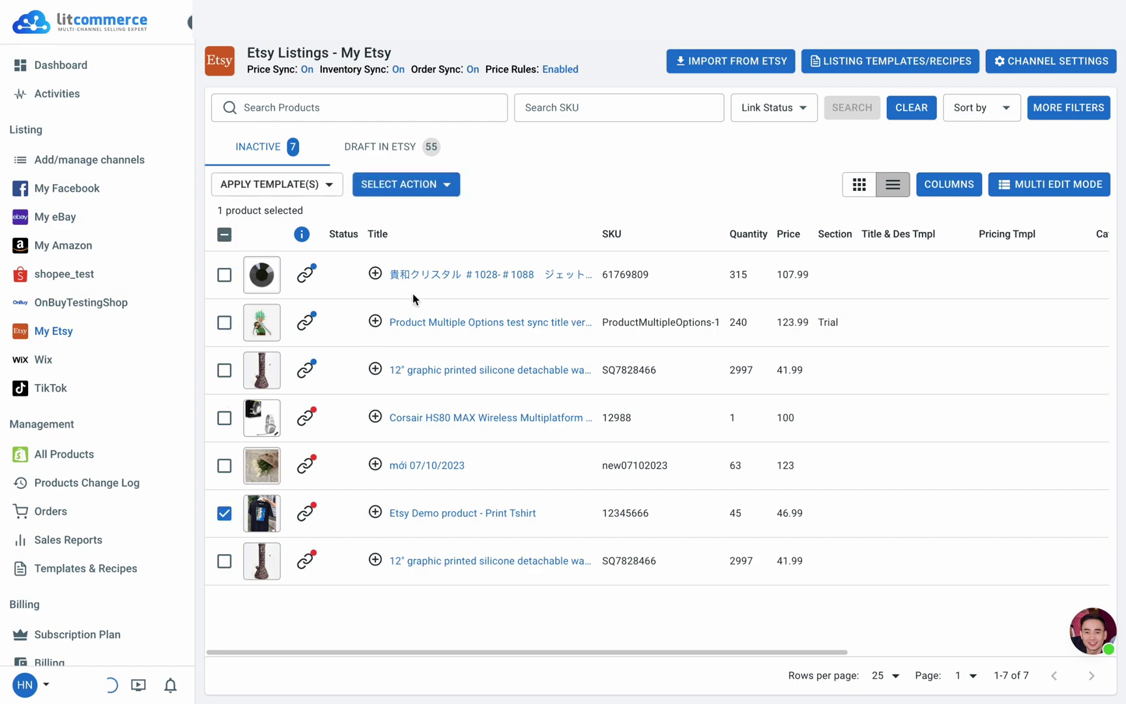
left_click(435, 186)
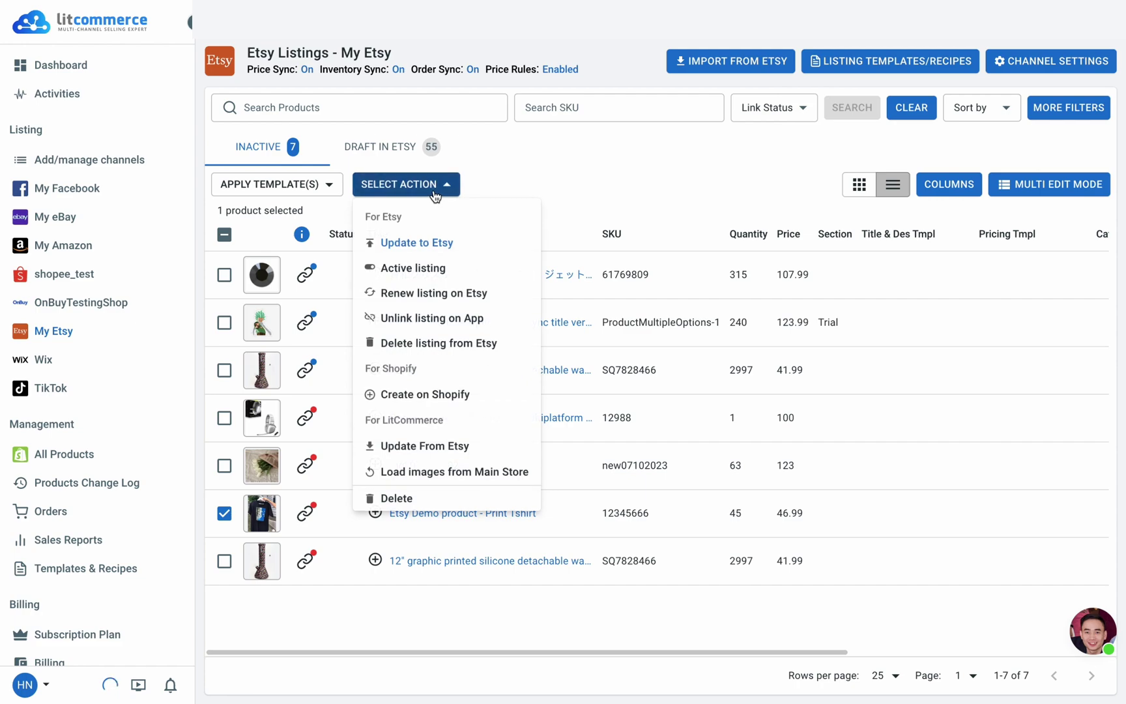
left_click(499, 398)
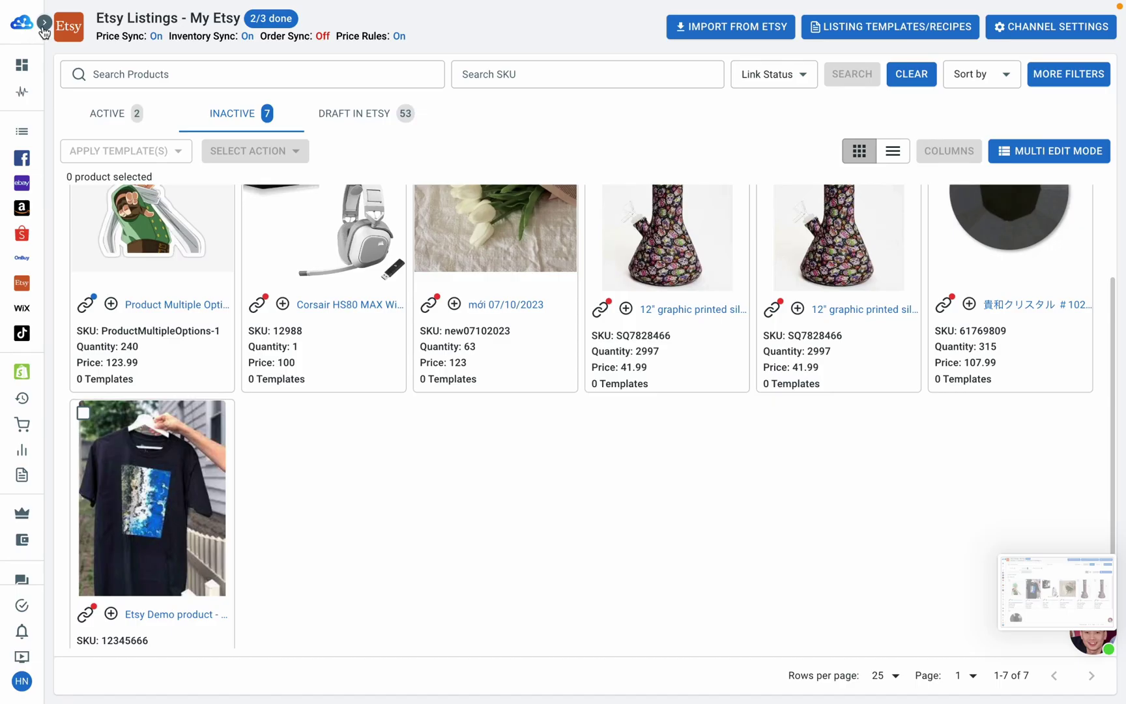
- Return to LitCommerce's My Etsy channel after locating SKU 12345666 in Shopify
left_click(45, 23)
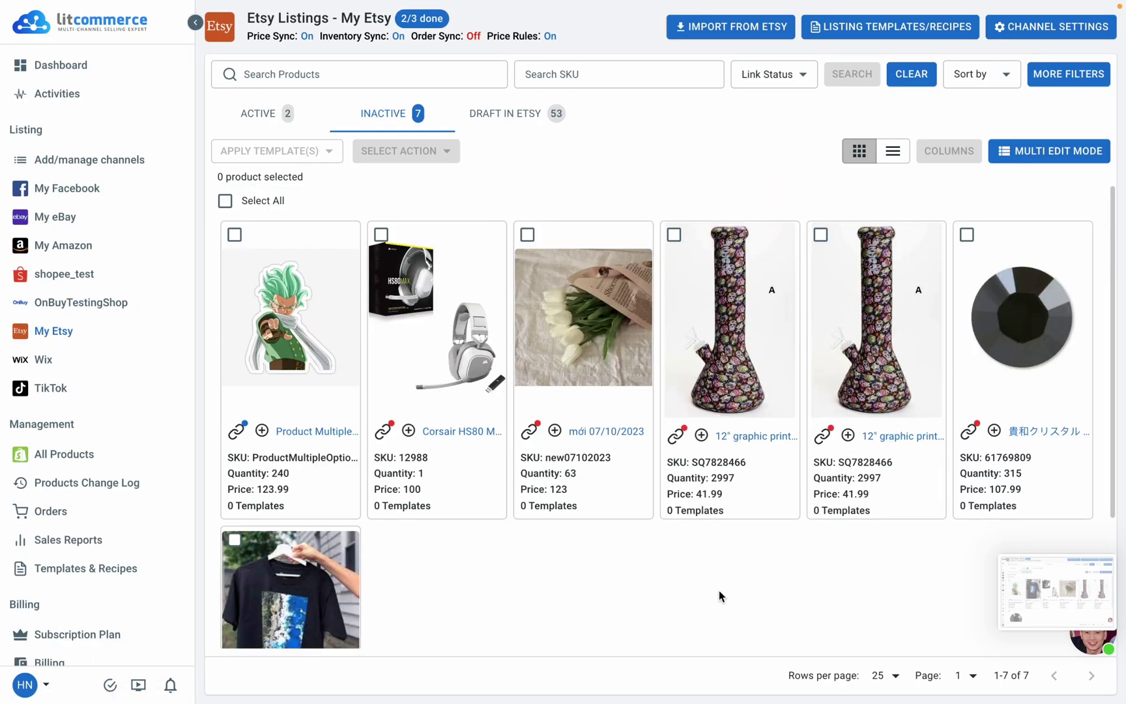
scroll(719, 597, "down", 2)
- Link the Print Tshirt listing to the existing store product with SKU 12345666
left_click(236, 556)
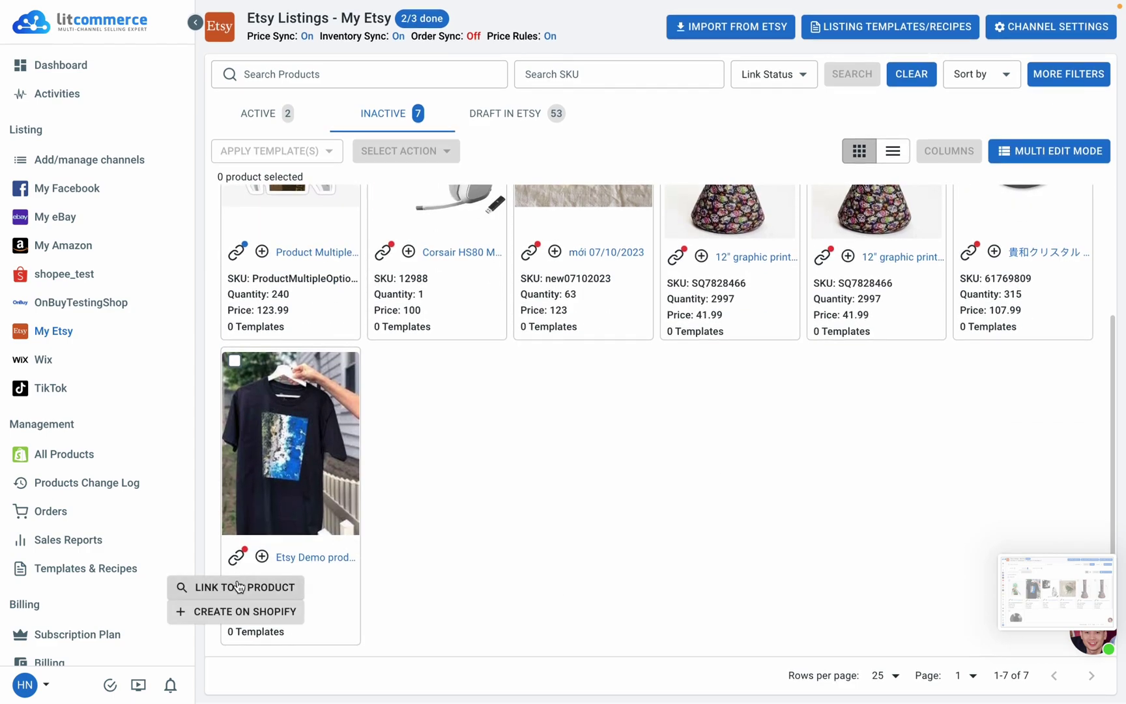
left_click(244, 587)
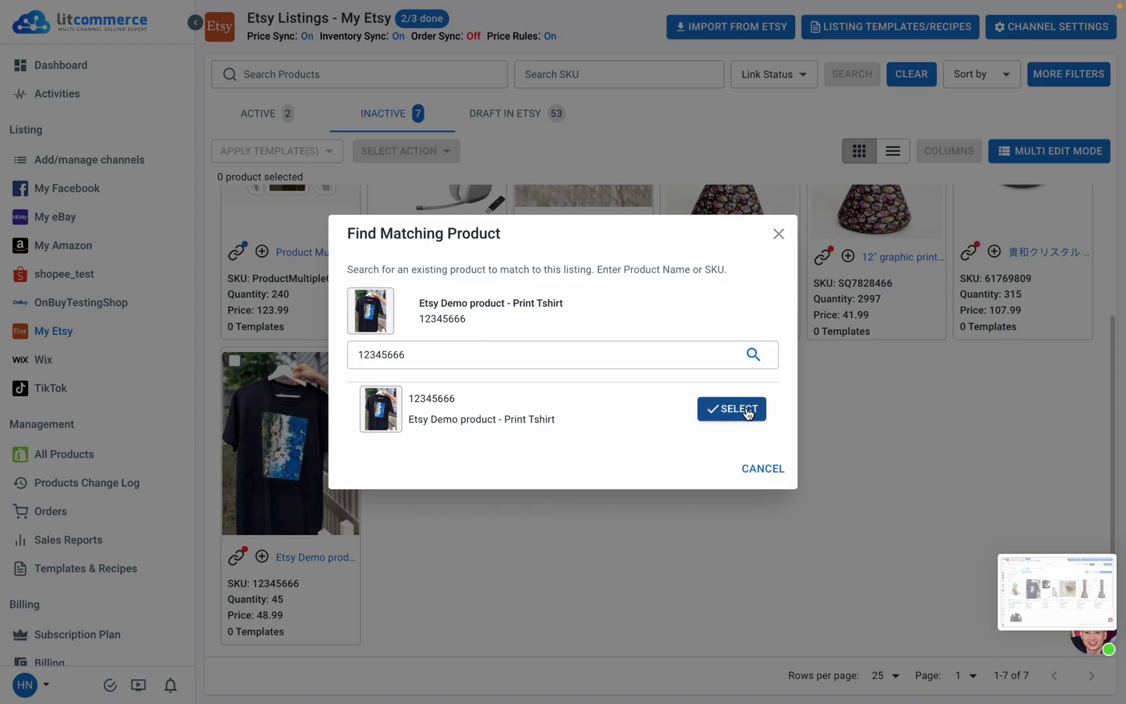
left_click(732, 408)
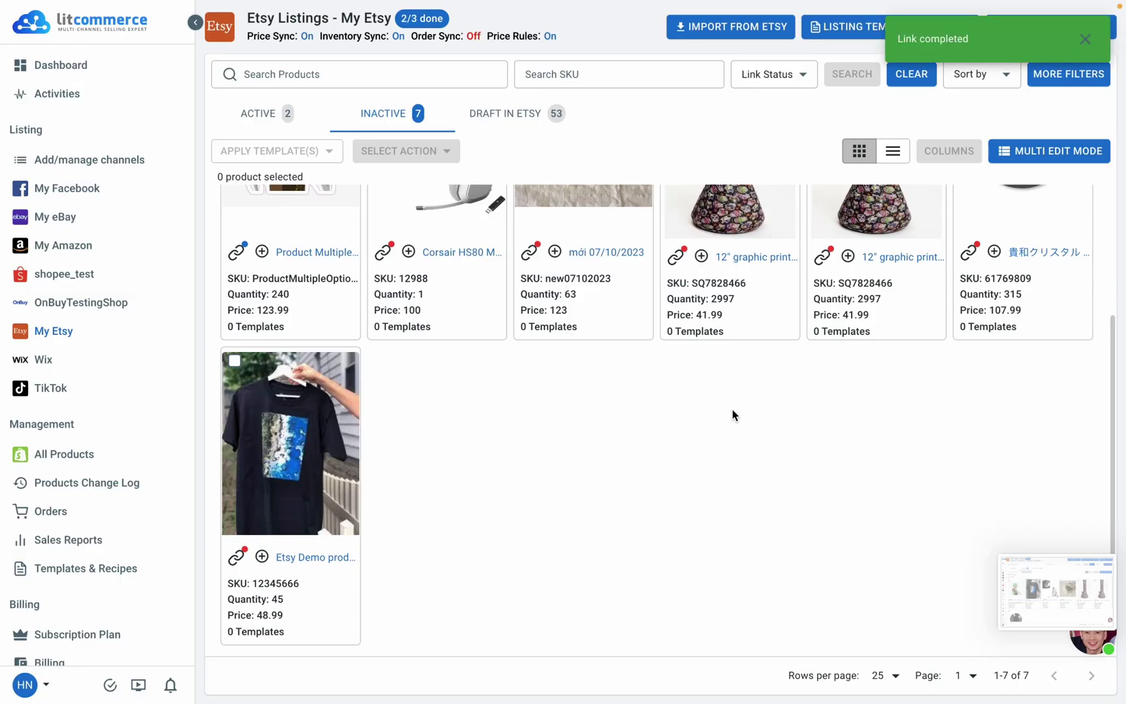
scroll(732, 408, "up", 3)
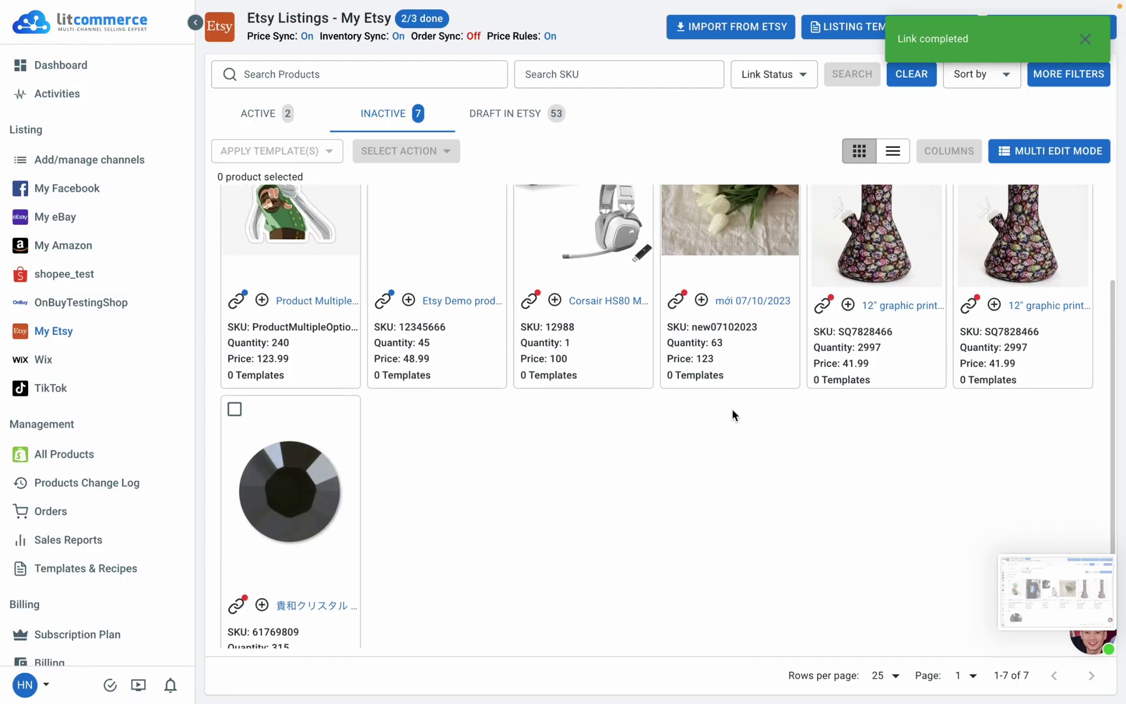
scroll(731, 408, "up", 3)
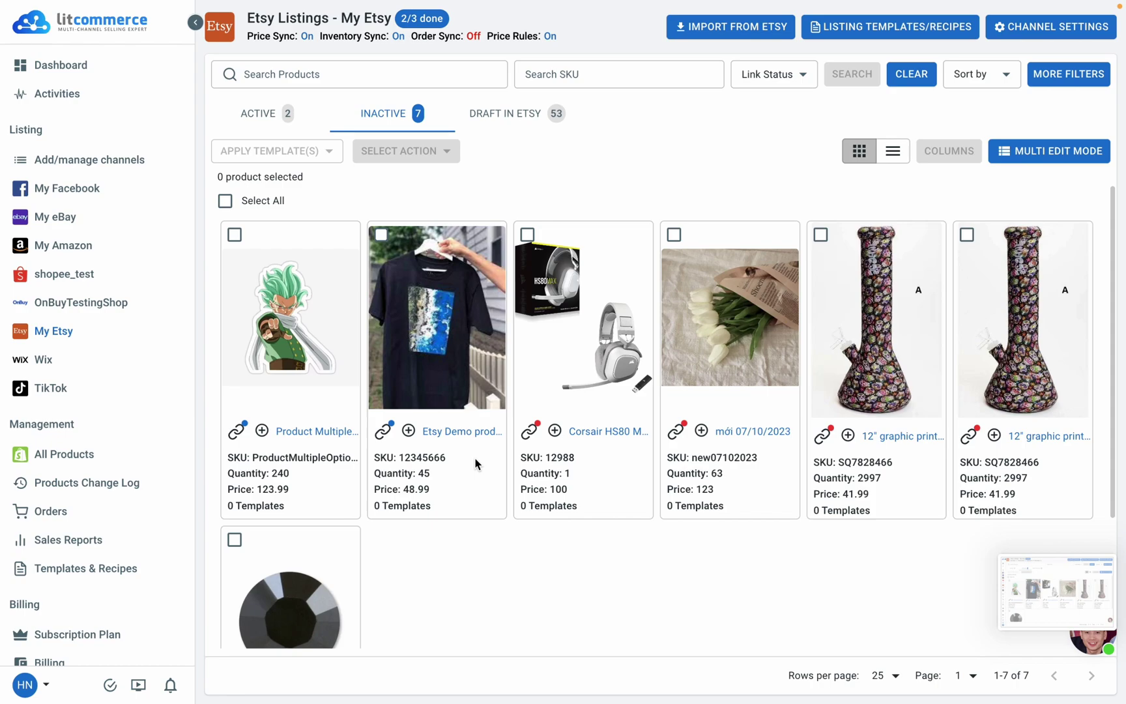
mouse_move(653, 7)
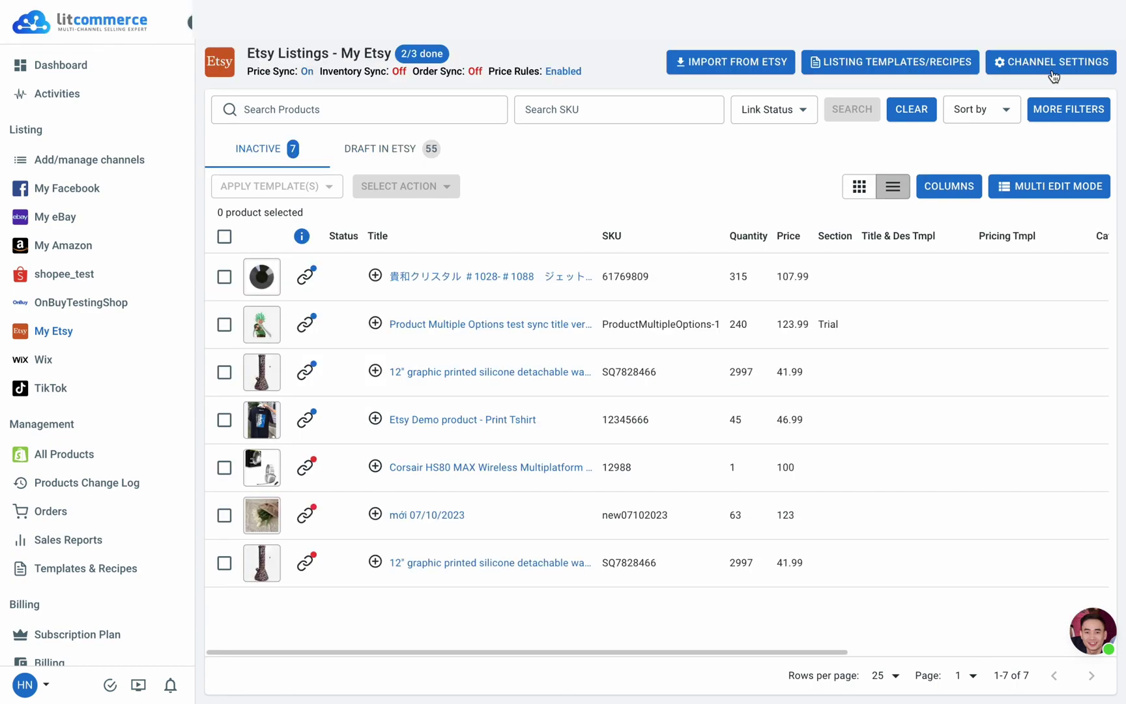
- Enable Inventory Sync in My Etsy channel settings, confirm the warning, and save
left_click(1053, 61)
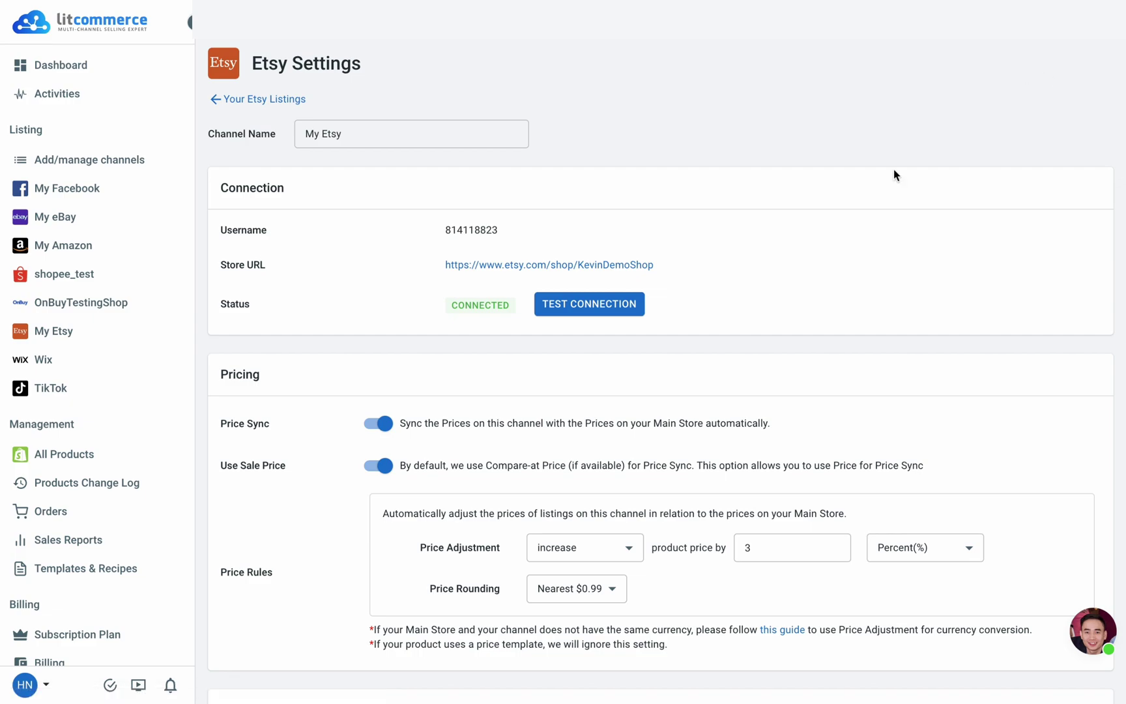
scroll(560, 442, "down", 5)
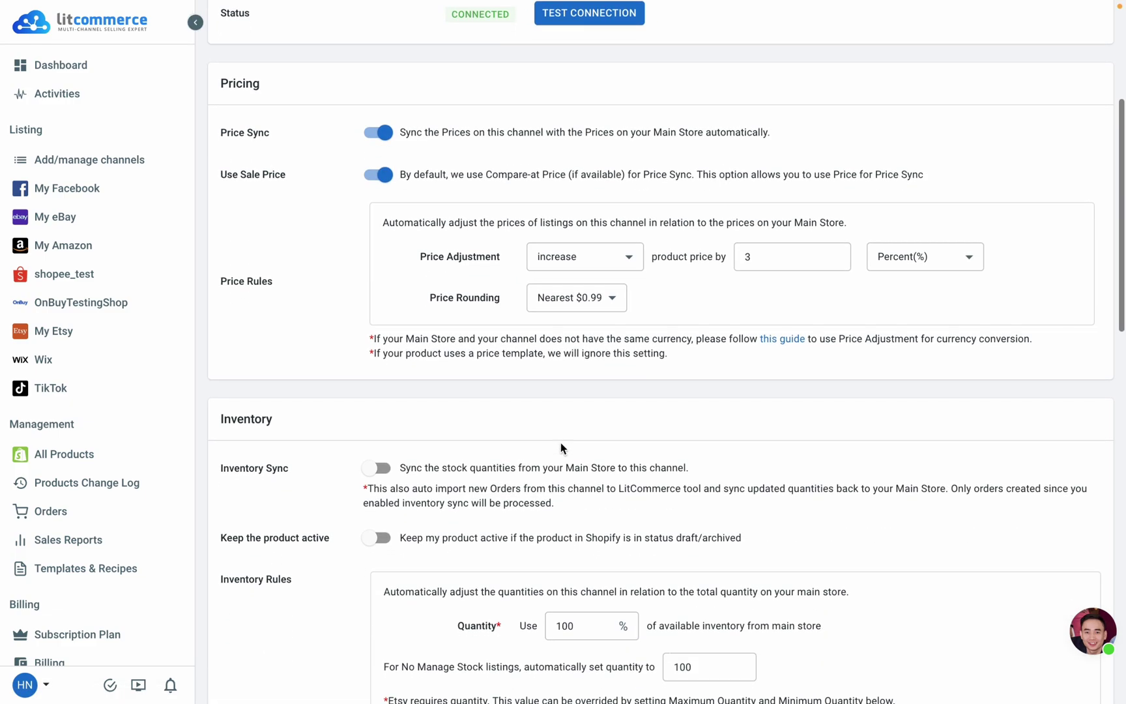
scroll(561, 447, "down", 2)
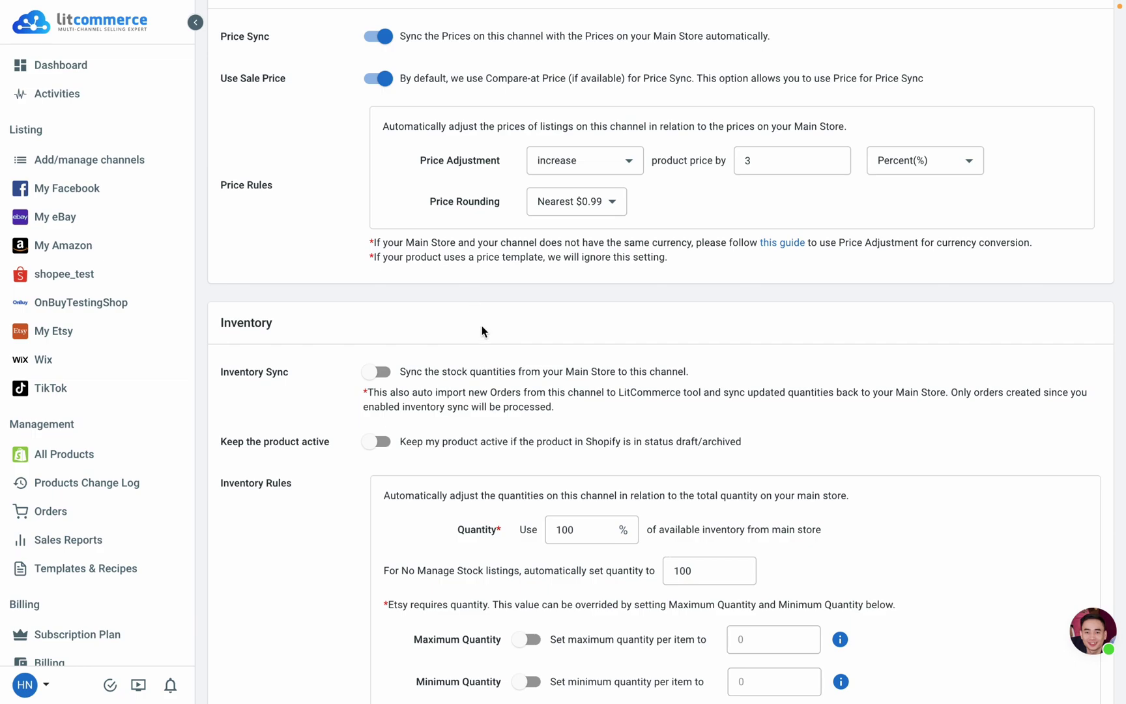
left_click(378, 372)
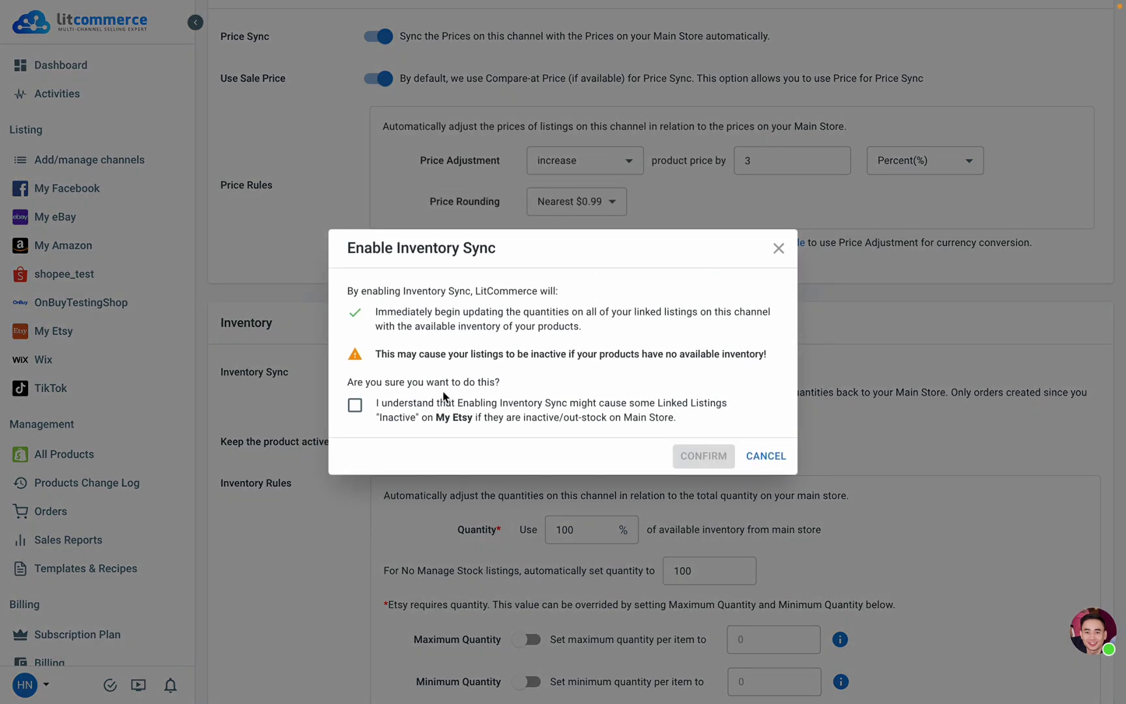
left_click(355, 406)
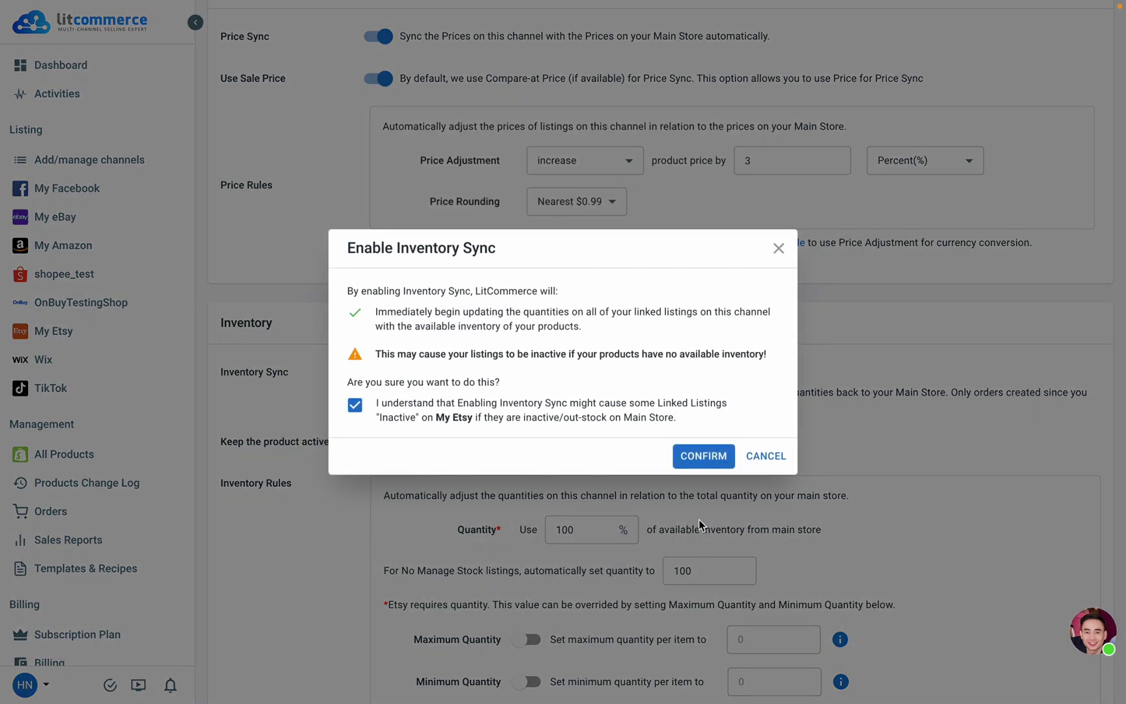
left_click(704, 456)
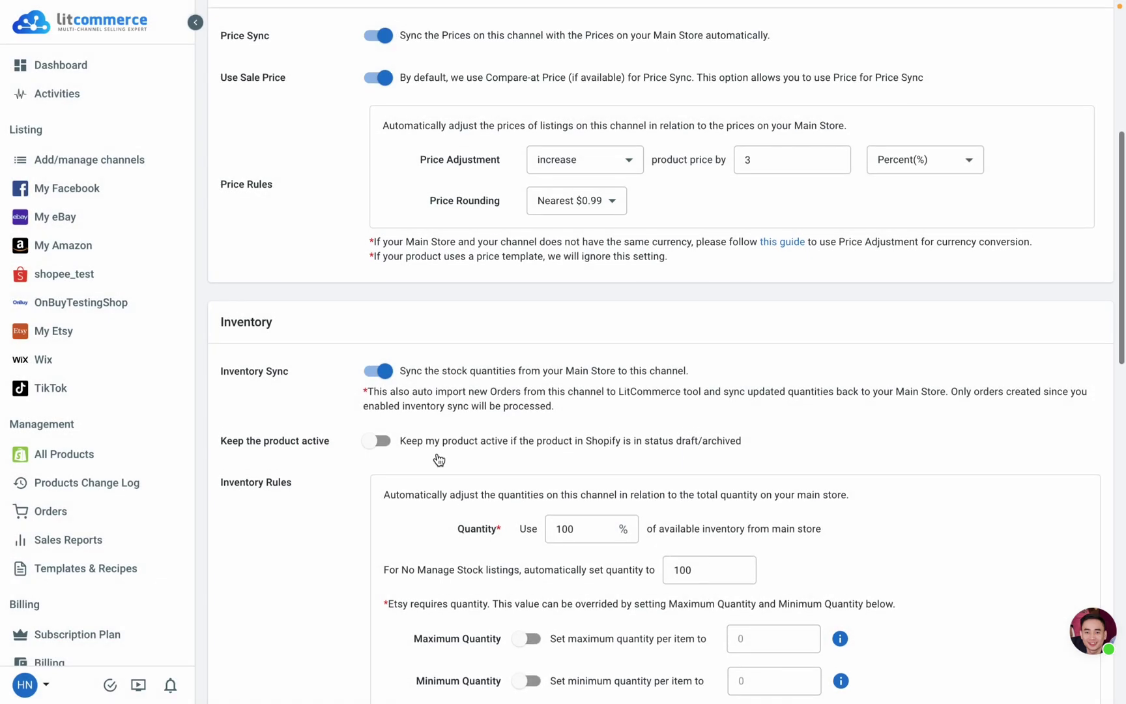
scroll(448, 455, "down", 5)
scroll(448, 455, "down", 10)
scroll(448, 454, "down", 10)
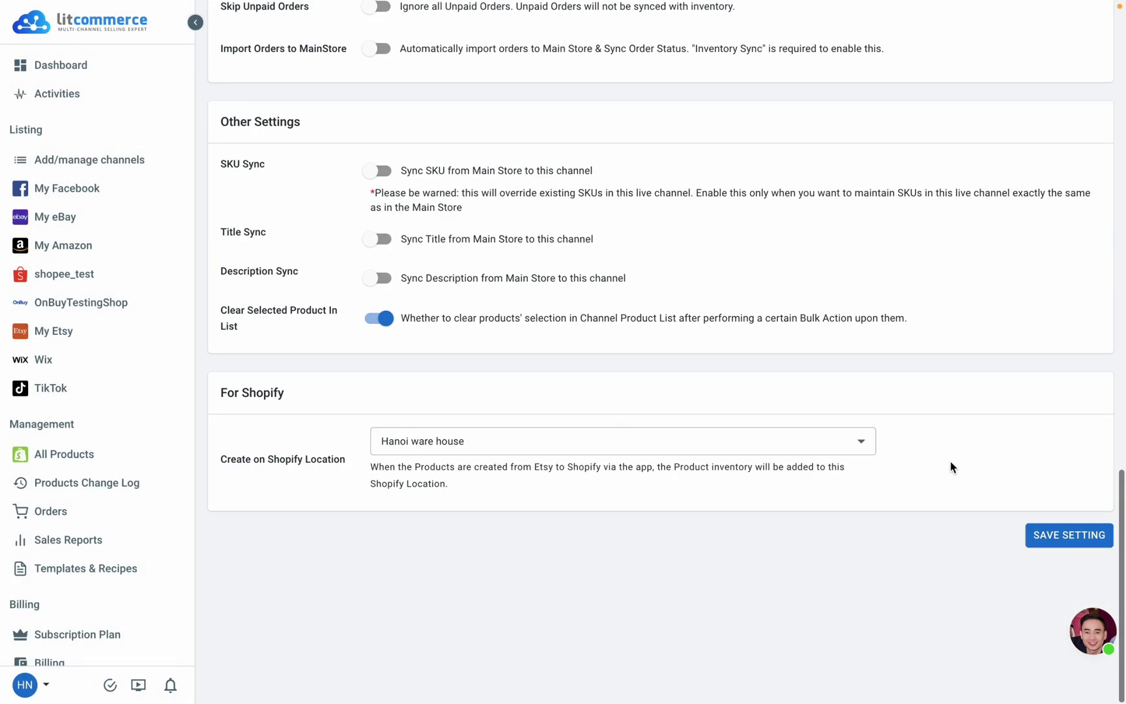
left_click(1071, 545)
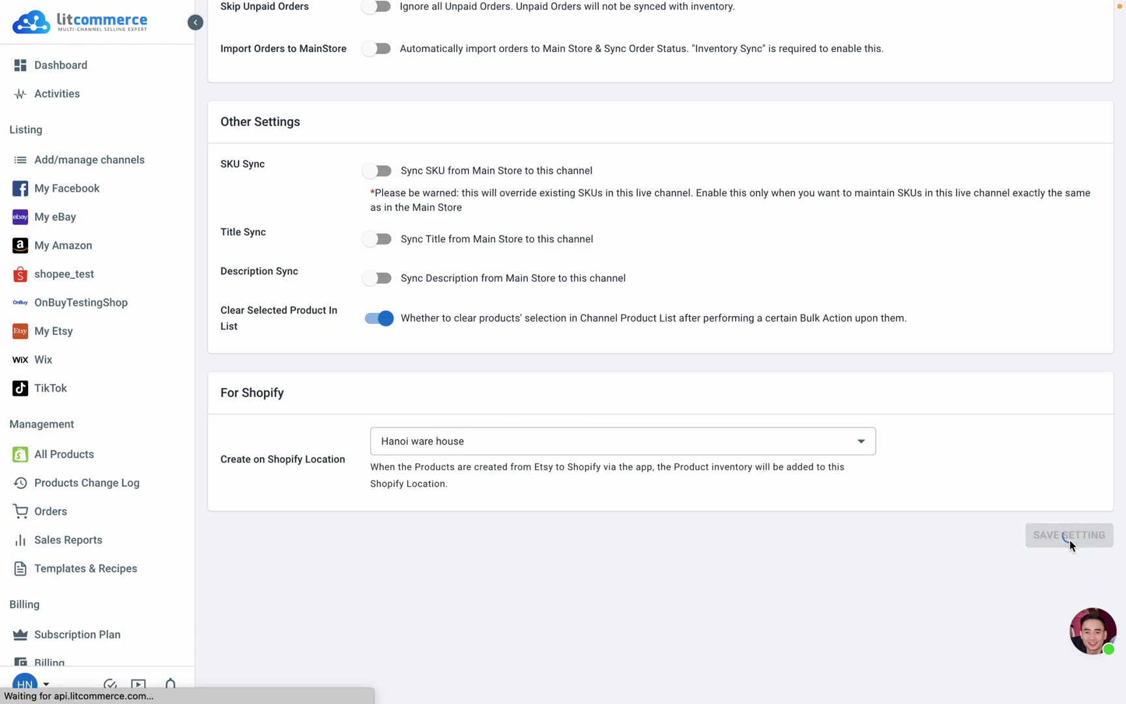